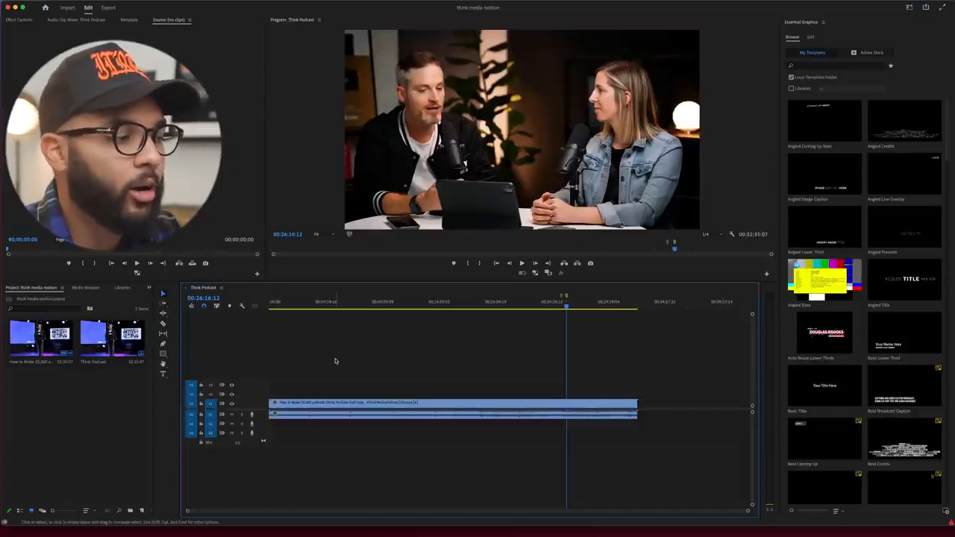
# Step: Split the podcast clip at the two timeline markers to isolate the segment between them
pyautogui.click(321, 301)
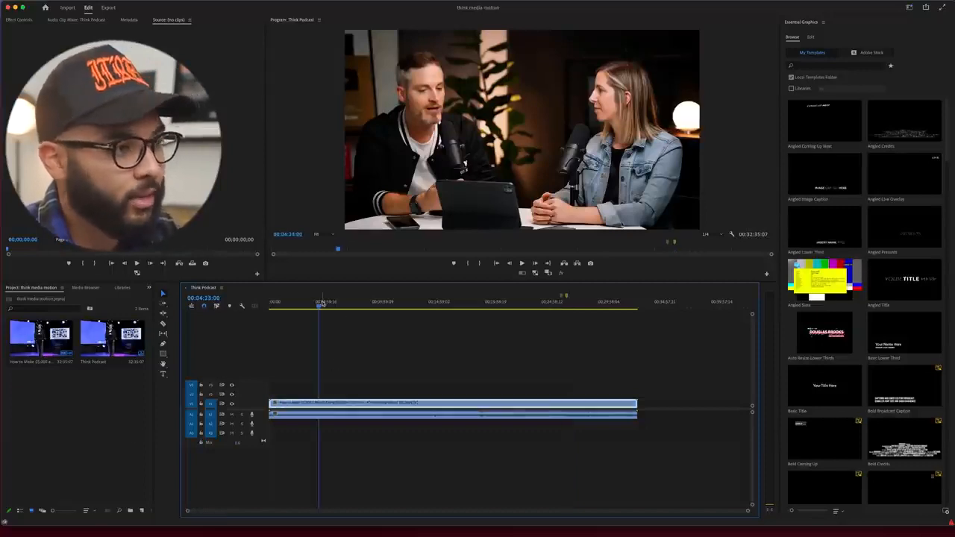
pyautogui.moveTo(322, 302); pyautogui.dragTo(472, 296)
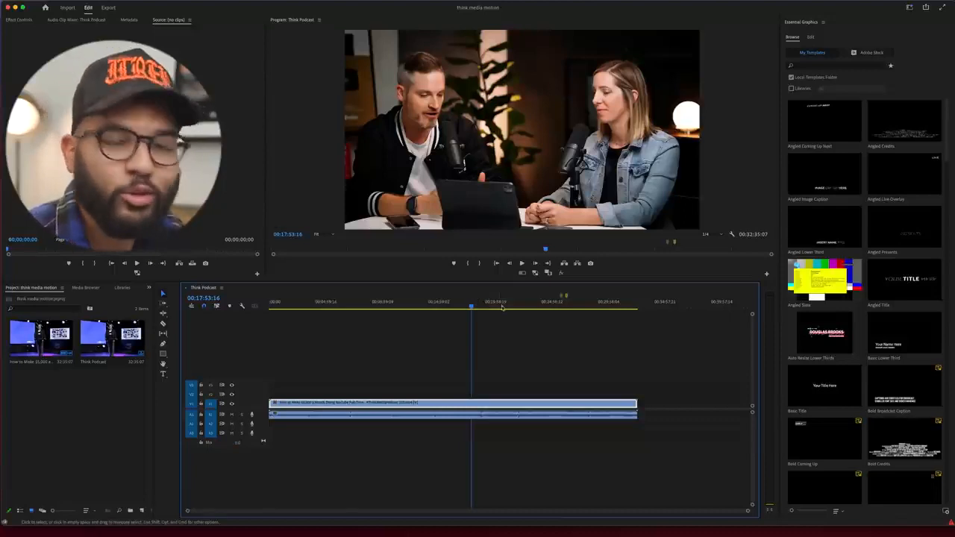
pyautogui.click(560, 303)
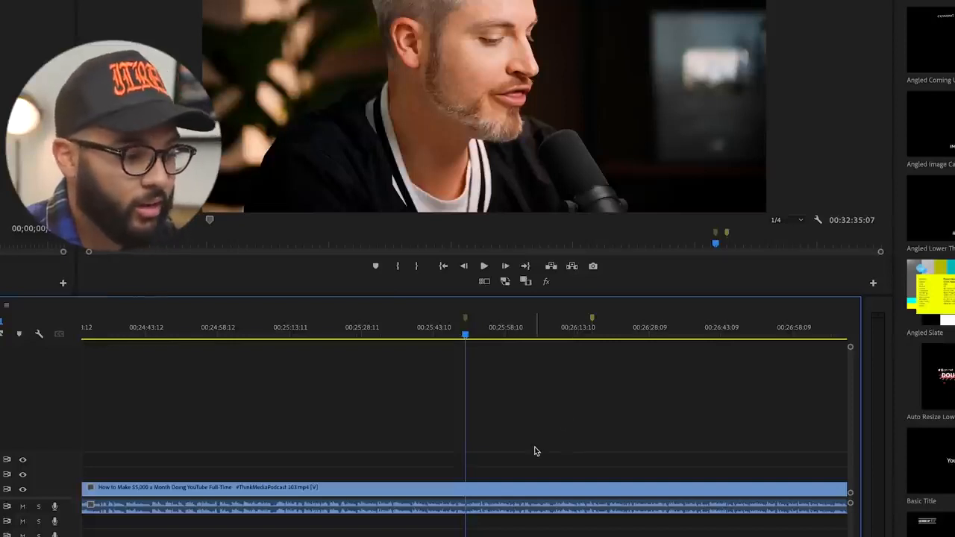
pyautogui.hotkey('ctrl', 'k')
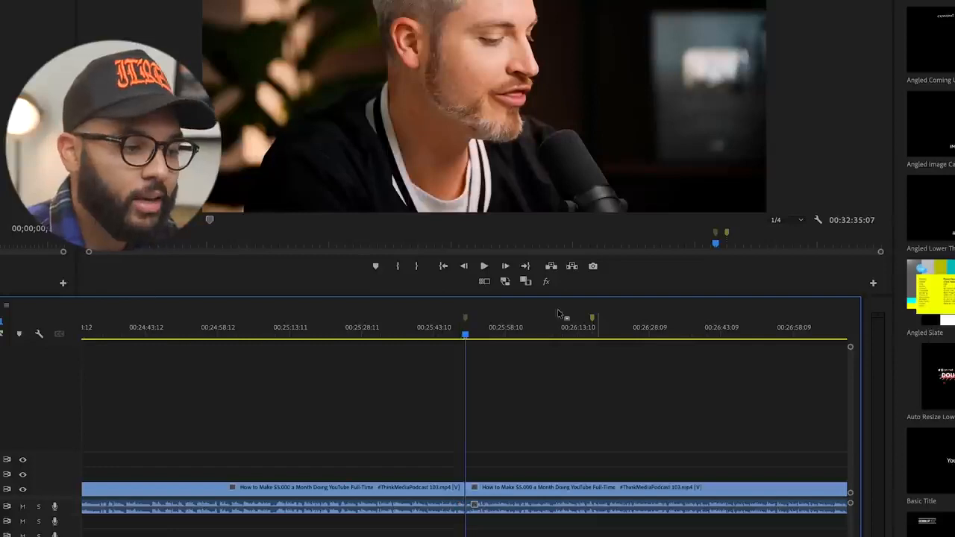
pyautogui.click(589, 335)
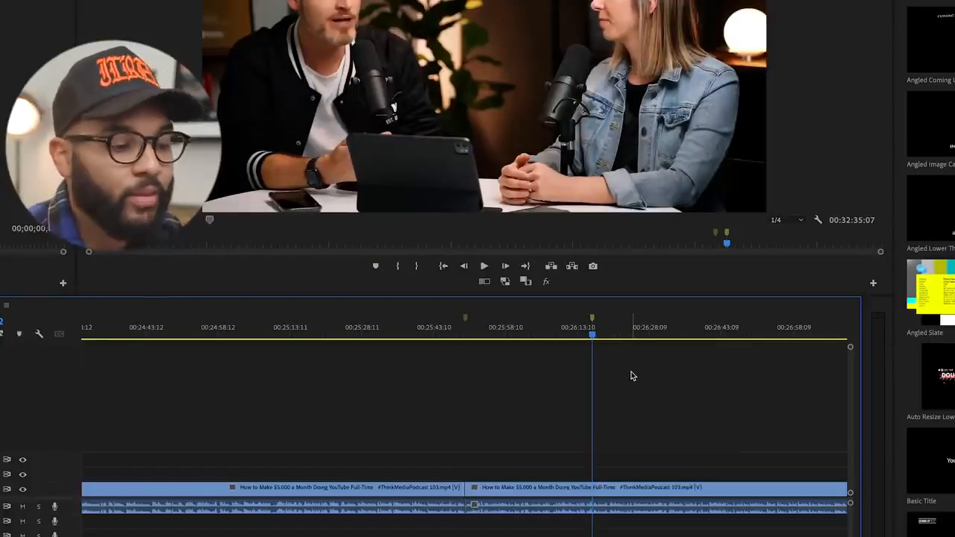
pyautogui.hotkey('ctrl', 'k')
pyautogui.moveTo(498, 331)
pyautogui.mouseDown()
pyautogui.moveTo(545, 328)
pyautogui.moveTo(494, 339)
pyautogui.mouseUp()
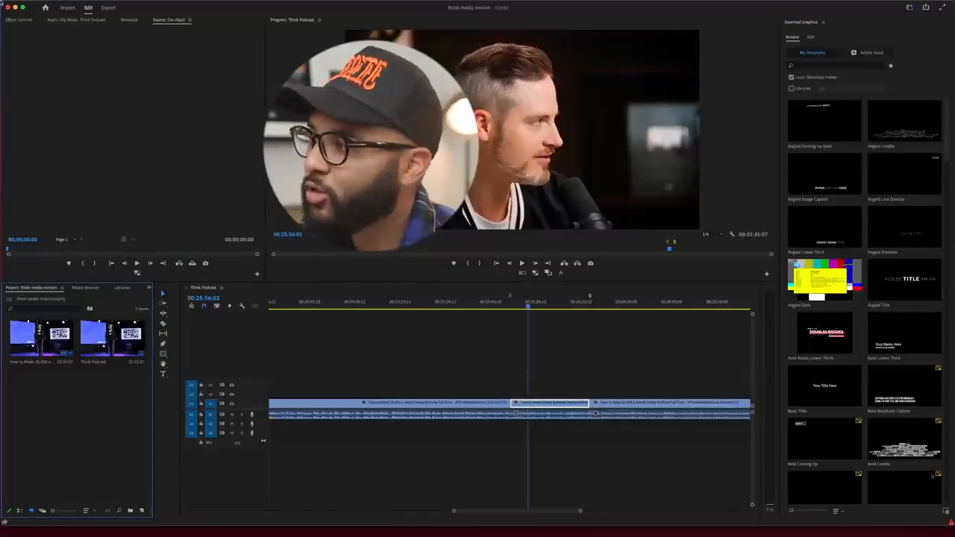
# Step: Start a new sequence based on the DSLR 1080p24 preset
pyautogui.click(65, 3)
pyautogui.moveTo(67, 15)
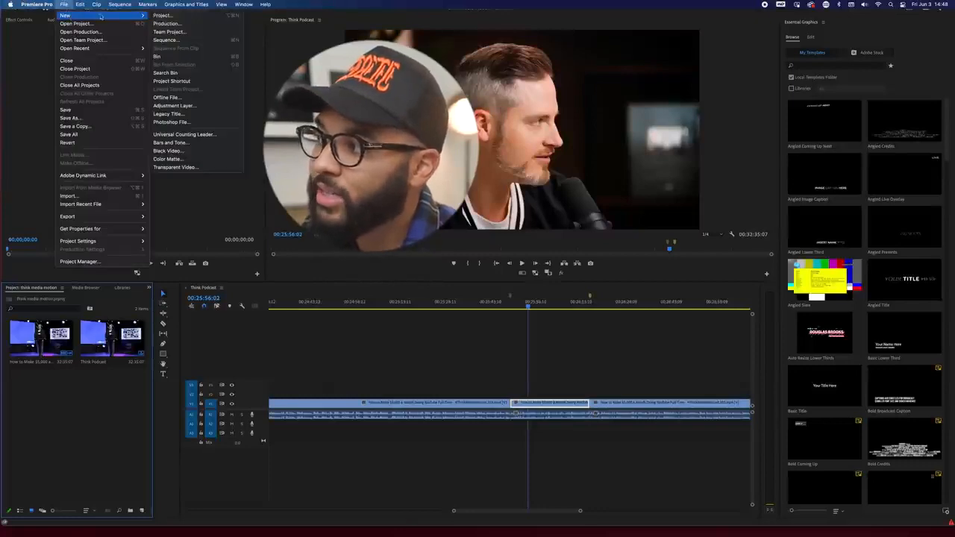
pyautogui.click(161, 40)
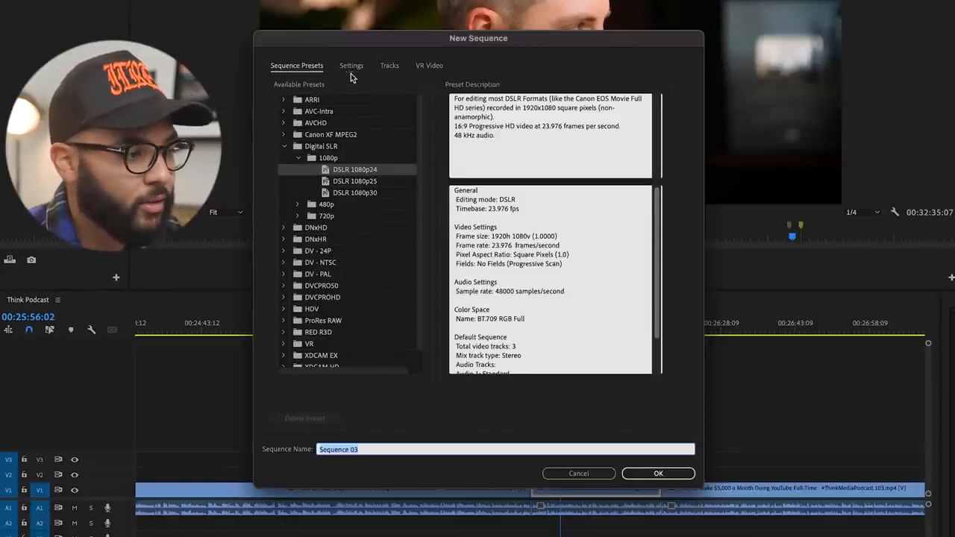
pyautogui.click(367, 193)
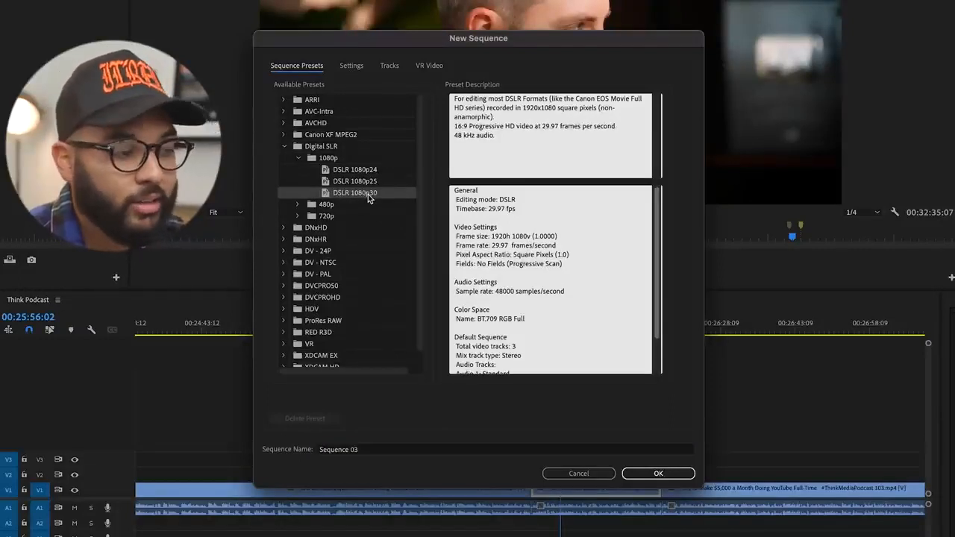
pyautogui.click(370, 171)
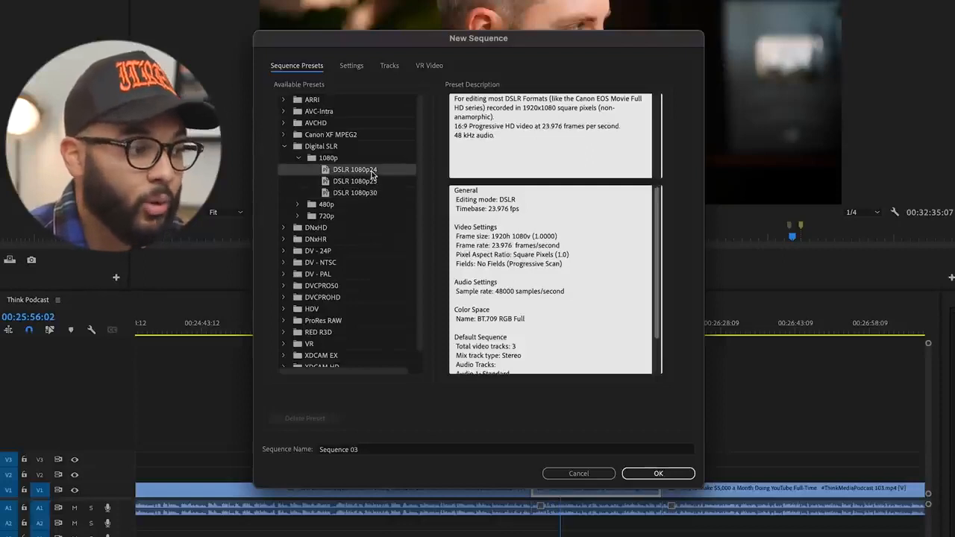
# Step: Set the new sequence's frame size to 1080 horizontal by 1920 vertical and name the sequence Vertical
pyautogui.click(349, 65)
pyautogui.click(394, 138)
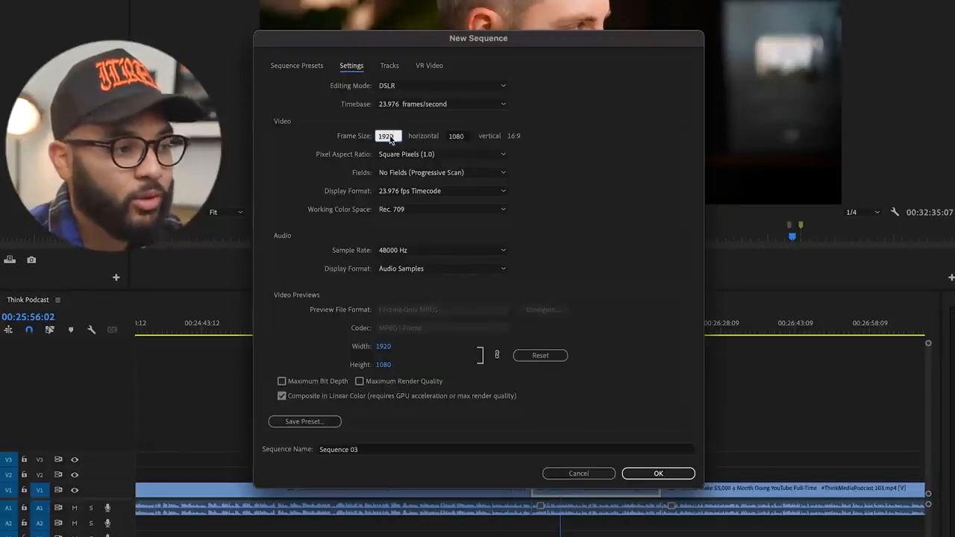
pyautogui.write('10')
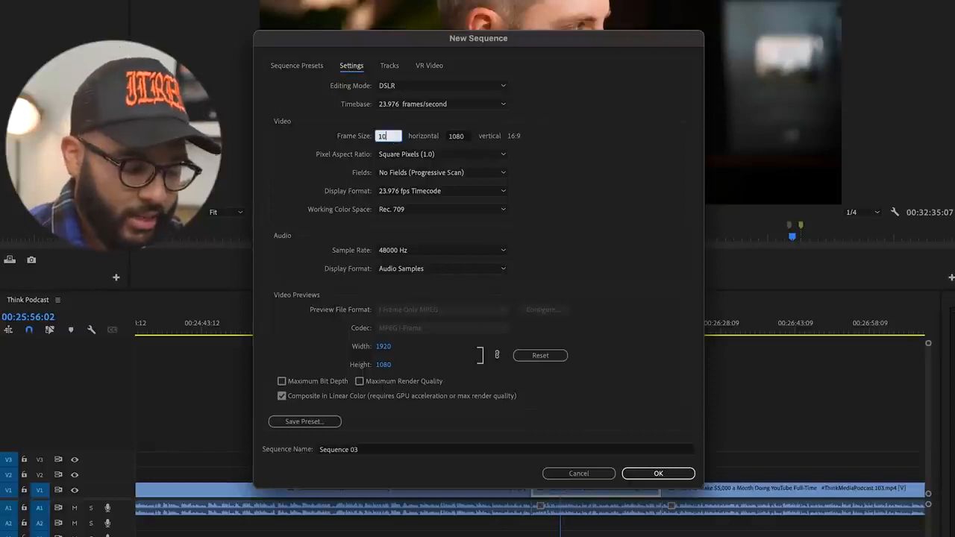
pyautogui.click(465, 137)
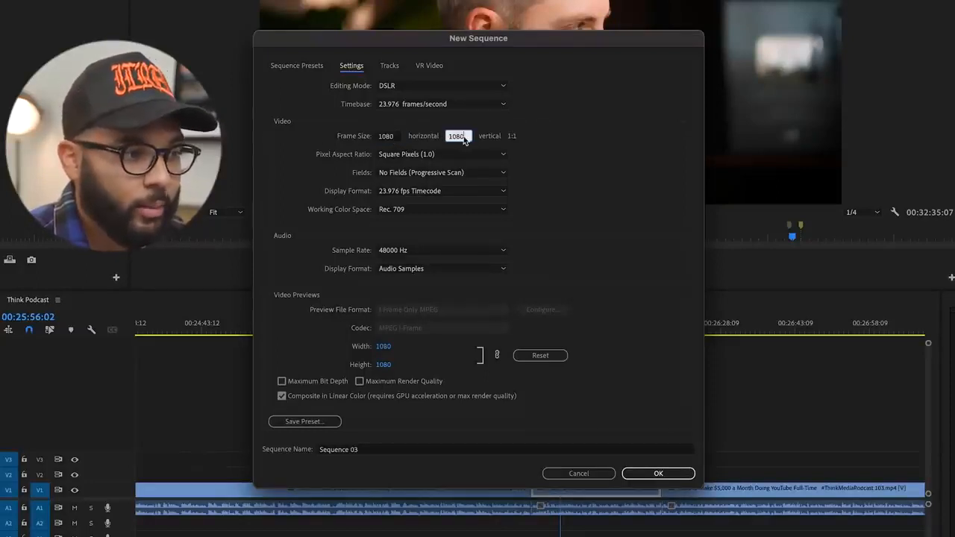
pyautogui.write('1920')
pyautogui.click(576, 188)
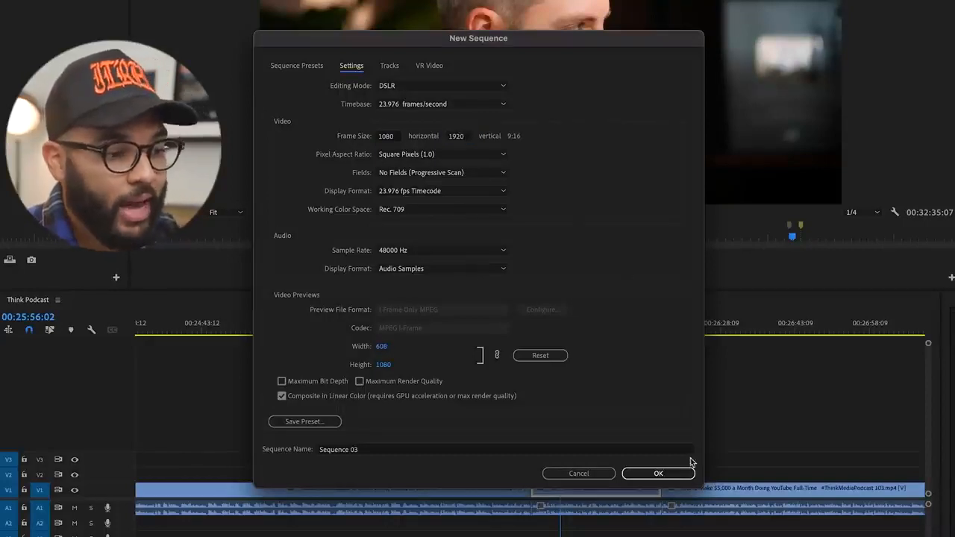
pyautogui.click(388, 451)
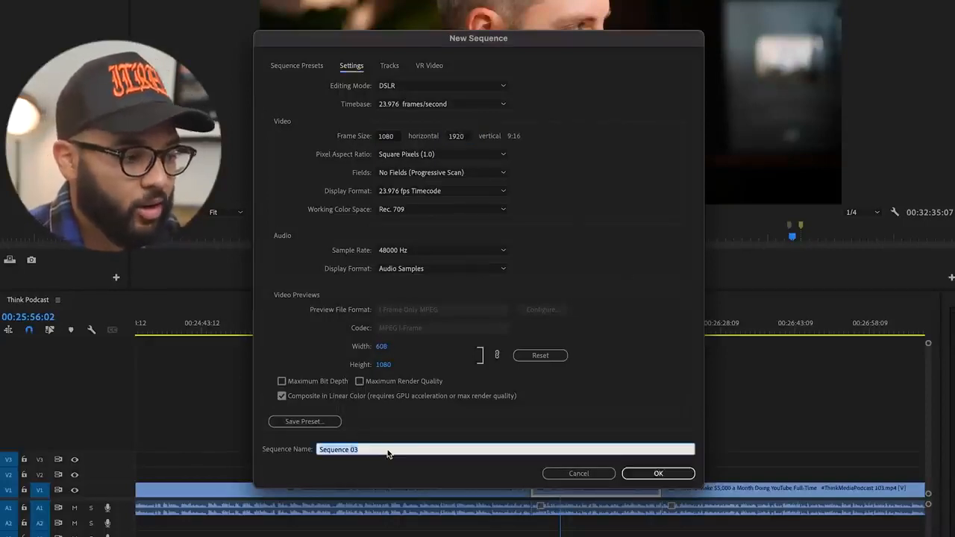
pyautogui.write('Vertical')
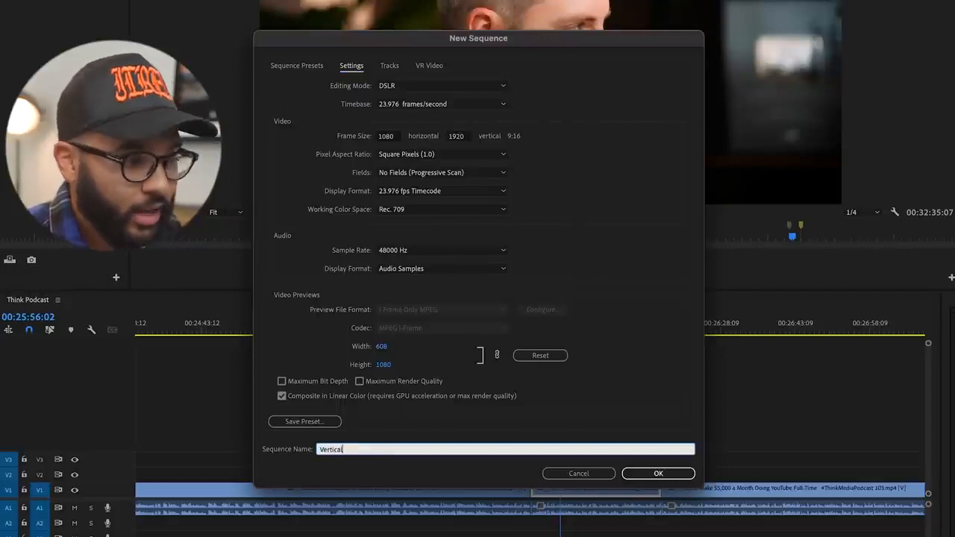
# Step: Save the sequence settings as a preset named Vertical Preset and create the sequence from it
pyautogui.click(301, 422)
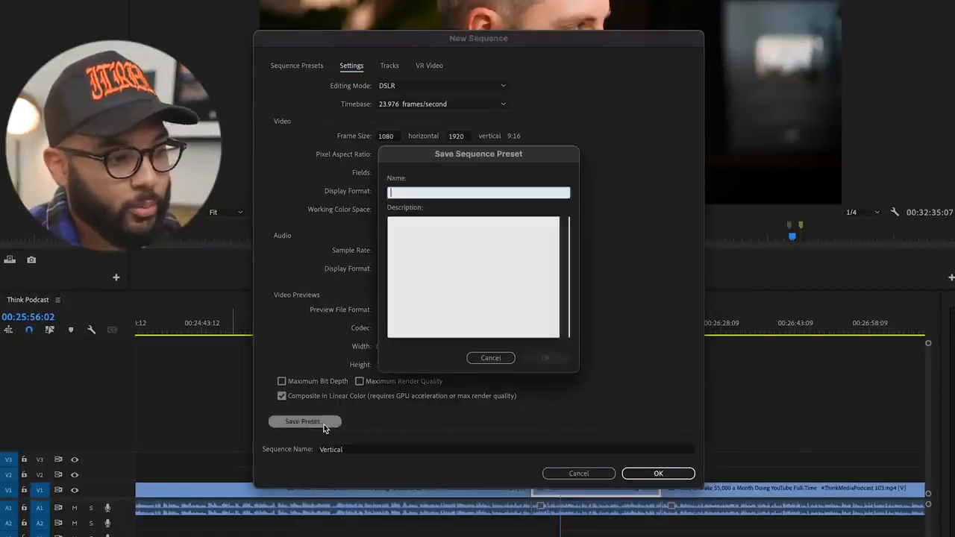
pyautogui.write('Vertical Prese')
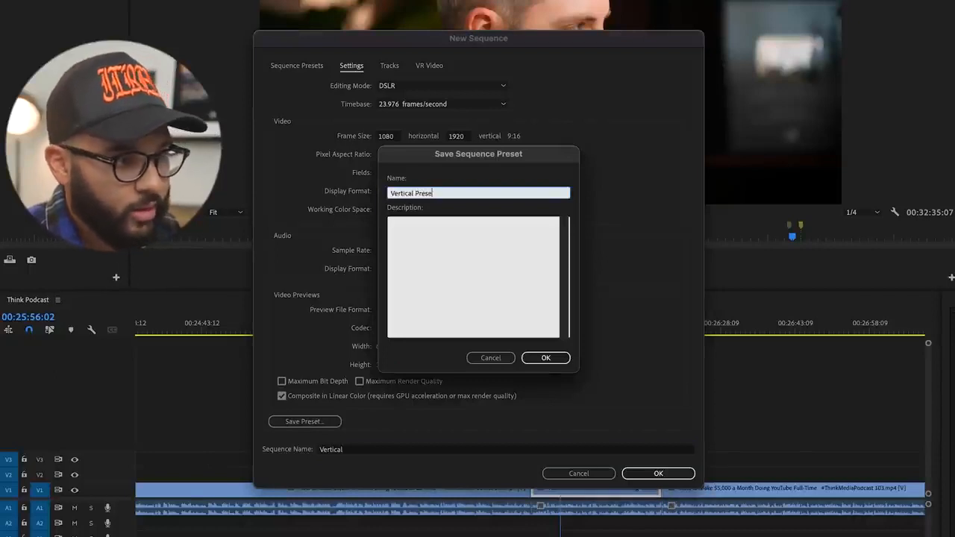
pyautogui.click(546, 357)
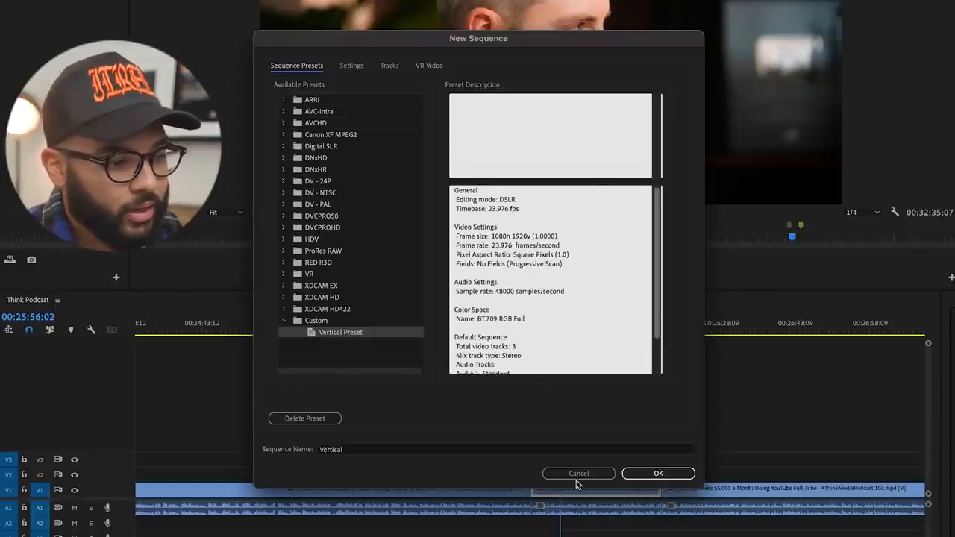
pyautogui.click(658, 472)
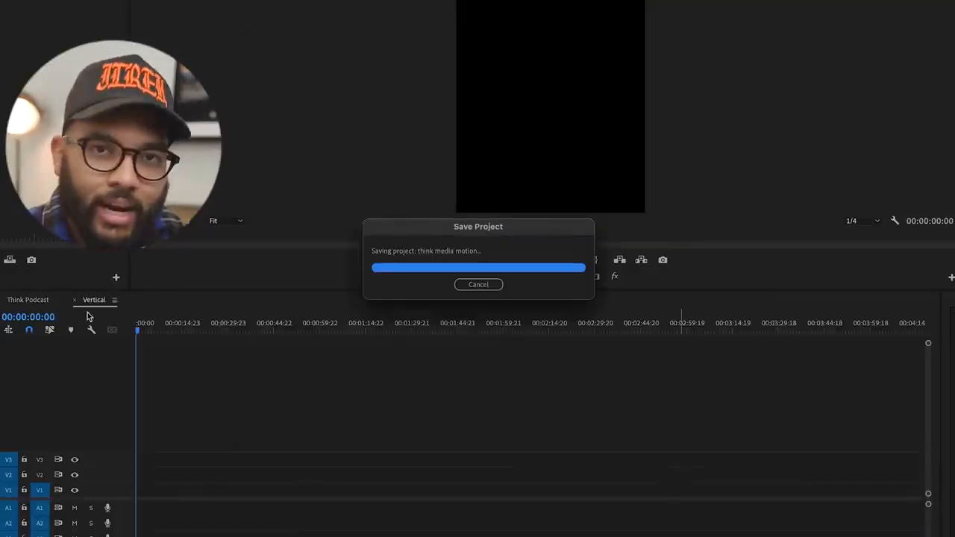
# Step: Move the isolated segment, including its audio, from the Think Podcast sequence to the start of the Vertical sequence
pyautogui.click(34, 299)
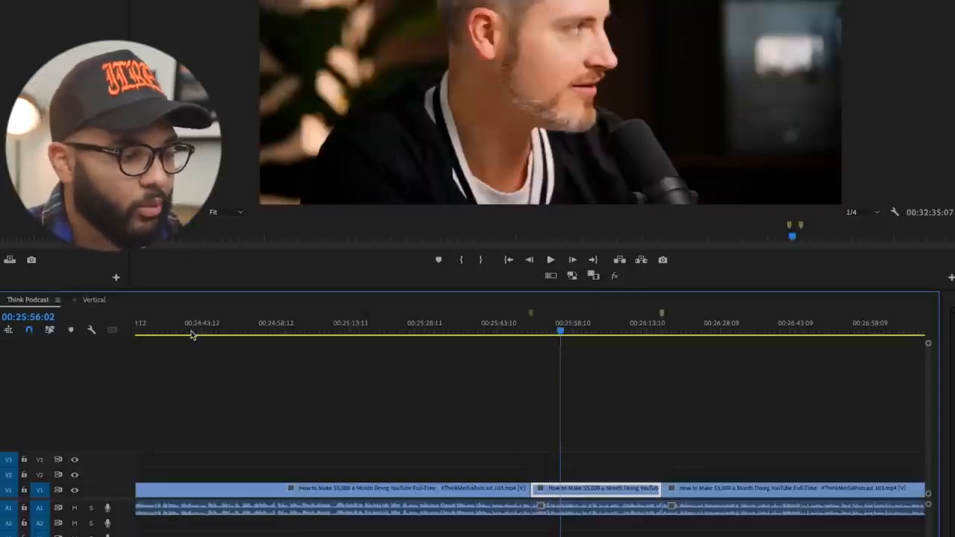
pyautogui.click(593, 508)
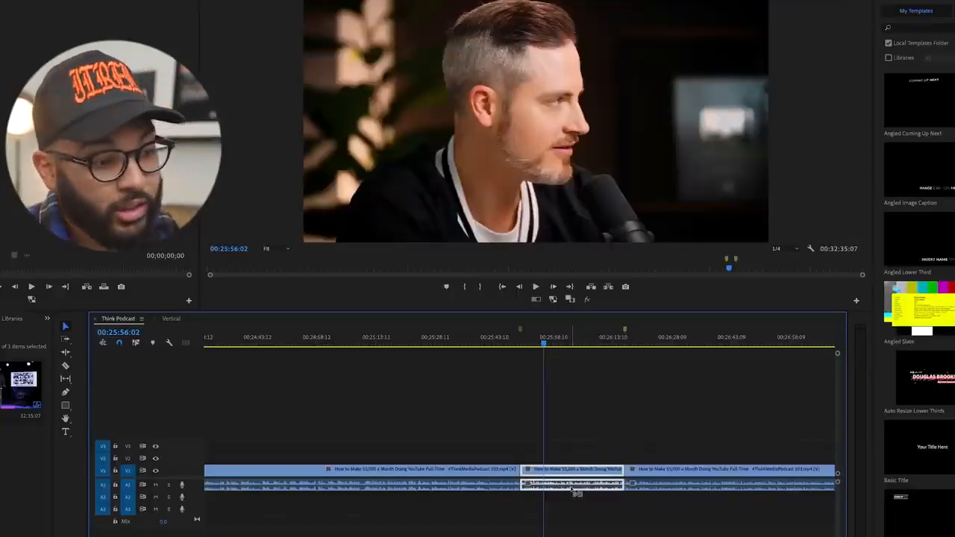
pyautogui.press('Delete')
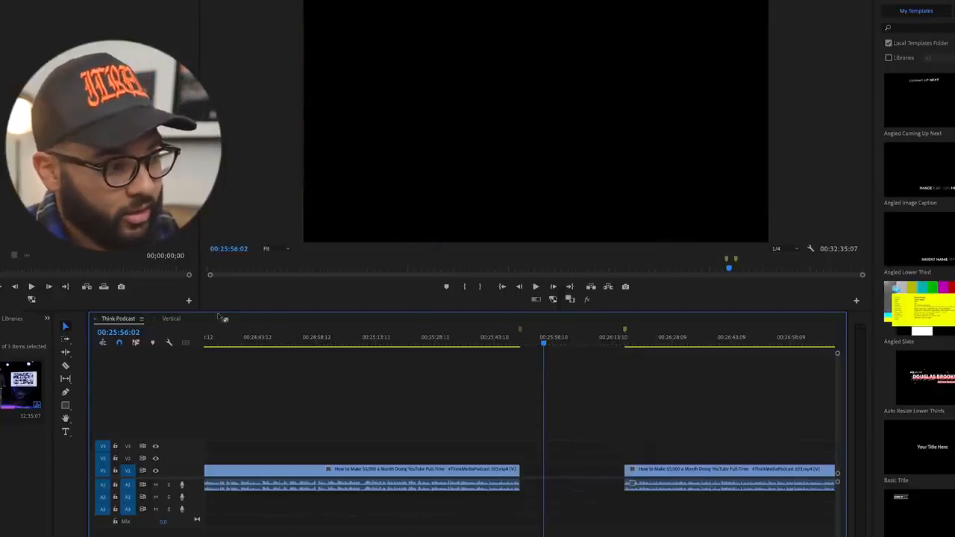
pyautogui.click(176, 320)
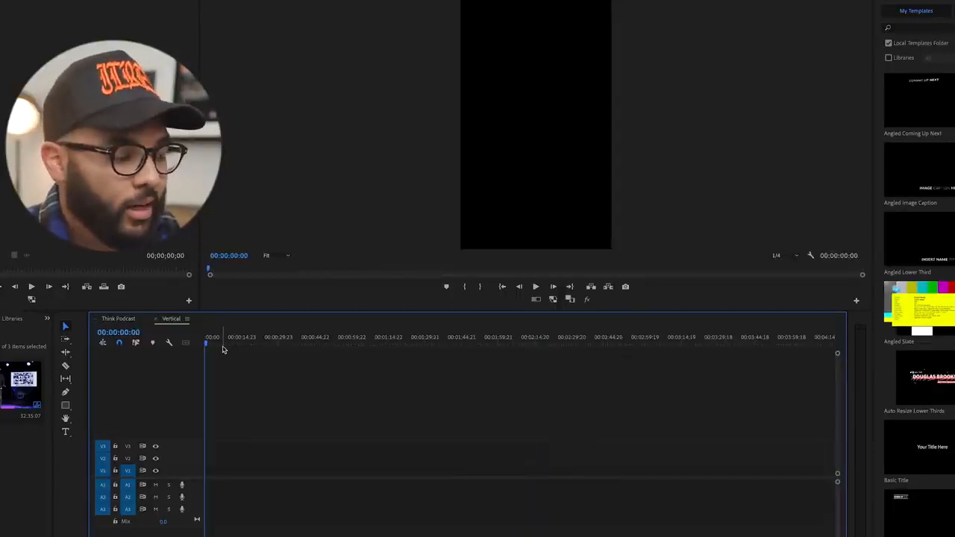
pyautogui.hotkey('ctrl', 'v')
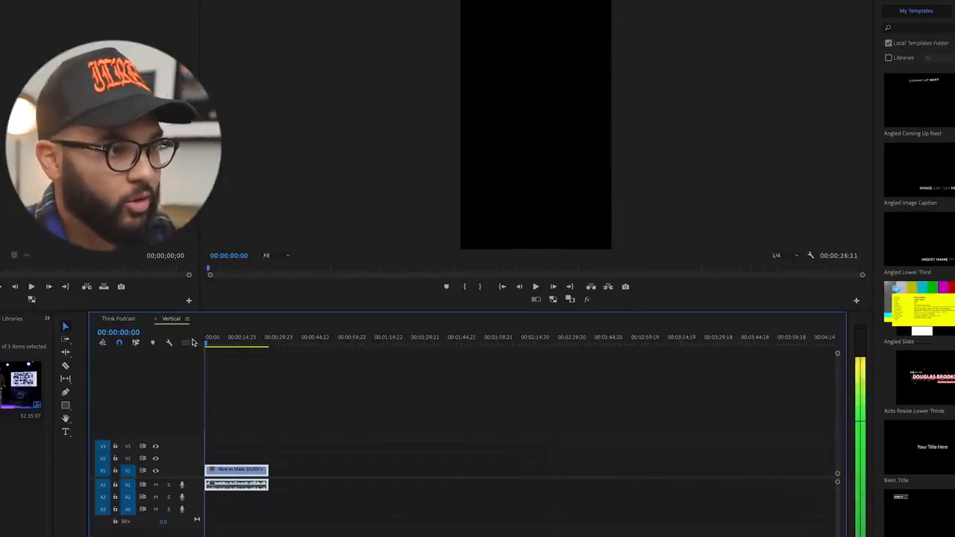
# Step: Run Scene Edit Detection on the pasted clip, applying a cut at each detected cut point
pyautogui.moveTo(203, 341); pyautogui.dragTo(243, 341)
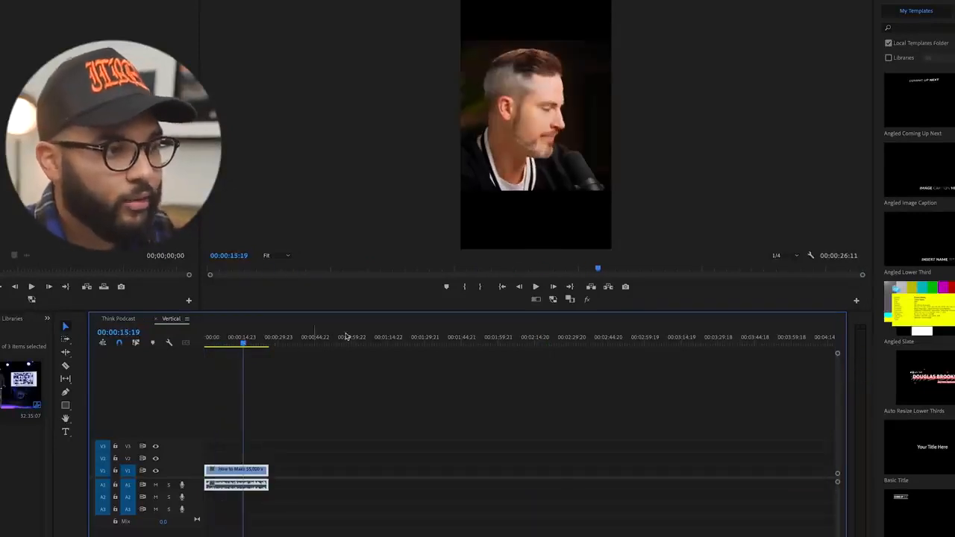
pyautogui.click(372, 449)
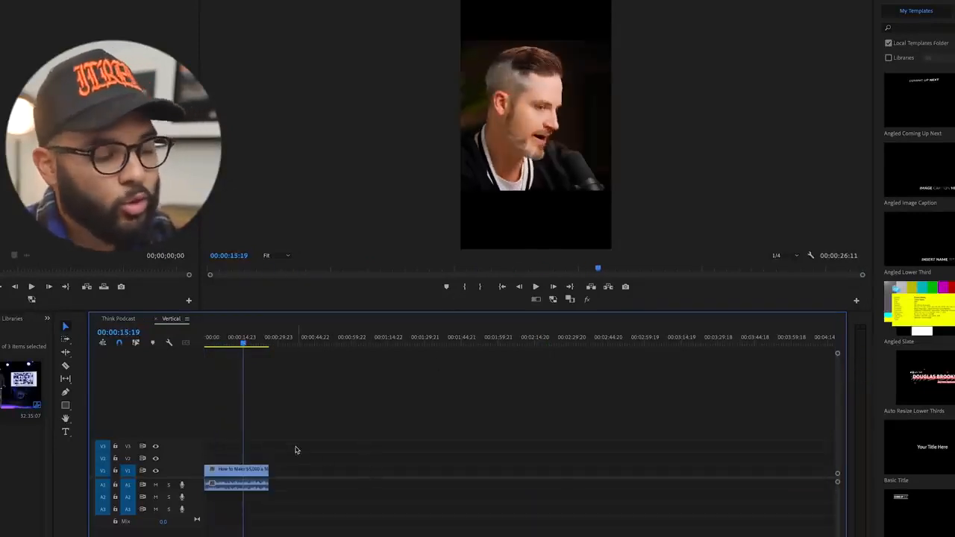
pyautogui.rightClick(237, 469)
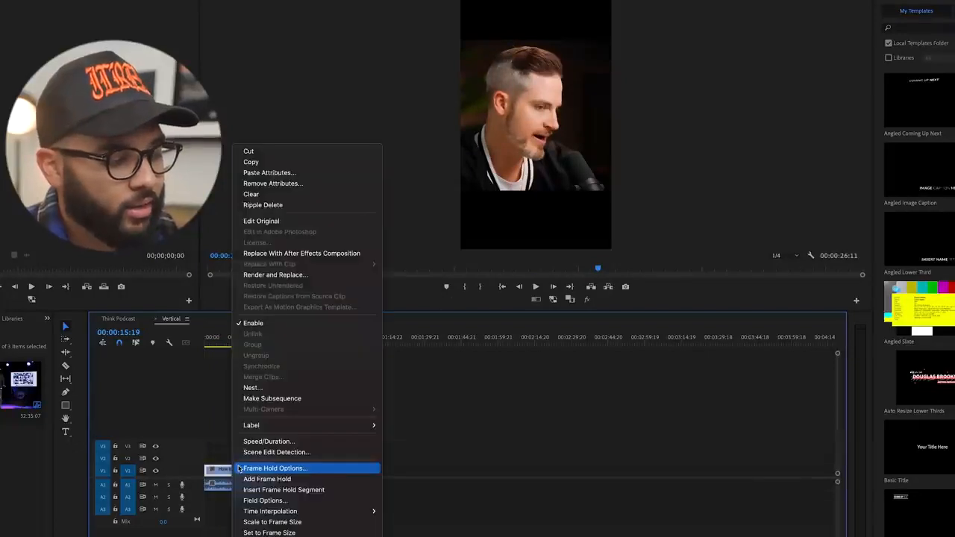
pyautogui.click(303, 452)
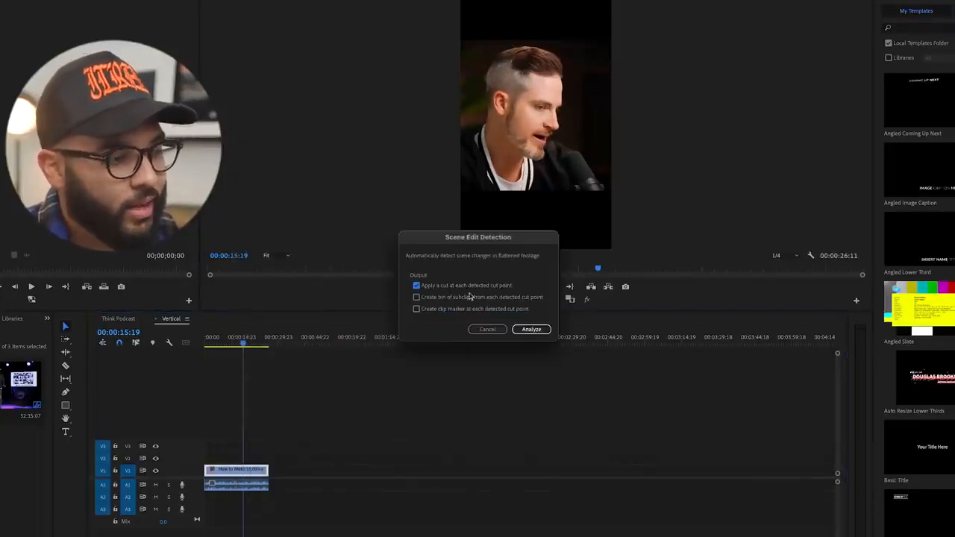
pyautogui.click(531, 330)
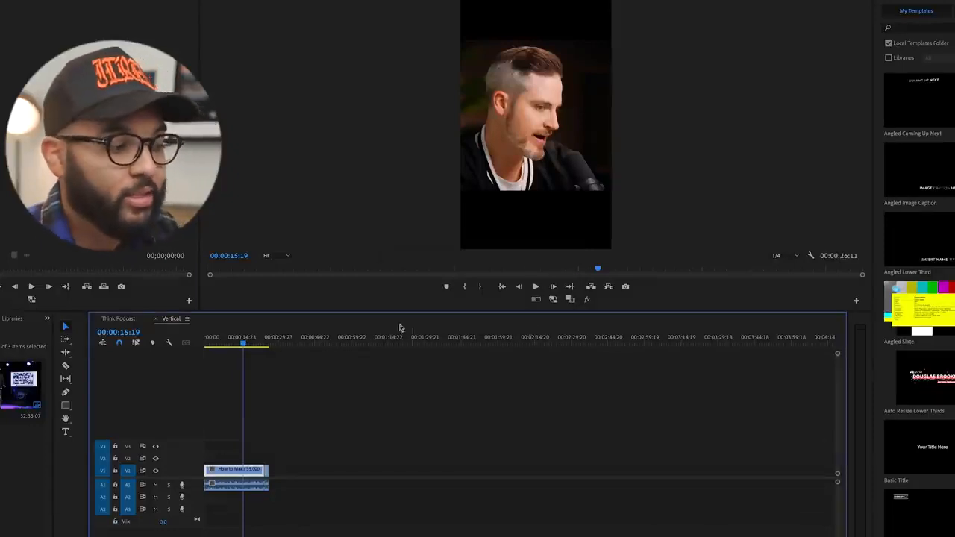
# Step: Enlarge the short final clip to a scale of about 180 and shift it horizontally to centre the man in the vertical frame
pyautogui.press('=')
pyautogui.press('=')
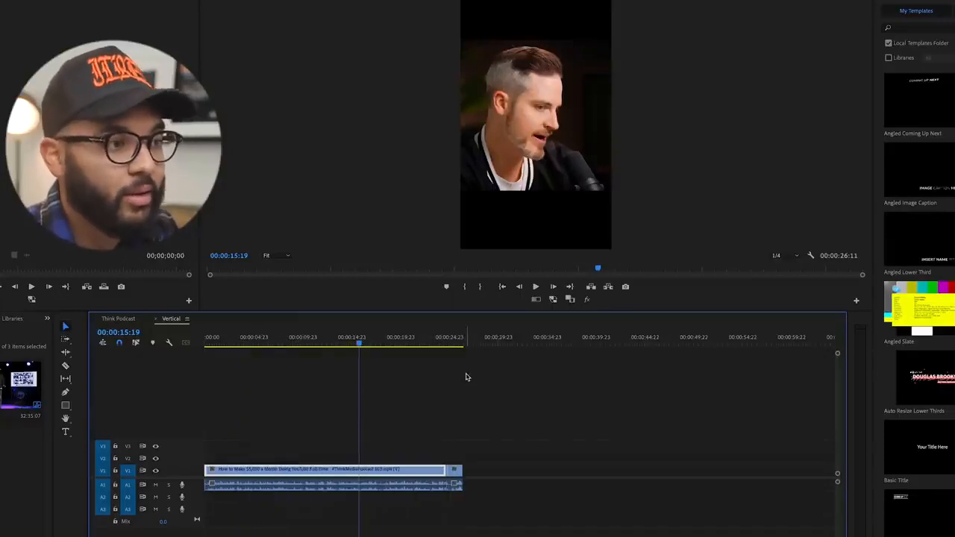
pyautogui.click(402, 427)
pyautogui.moveTo(434, 349)
pyautogui.mouseDown()
pyautogui.moveTo(452, 347)
pyautogui.moveTo(426, 347)
pyautogui.moveTo(449, 347)
pyautogui.mouseUp()
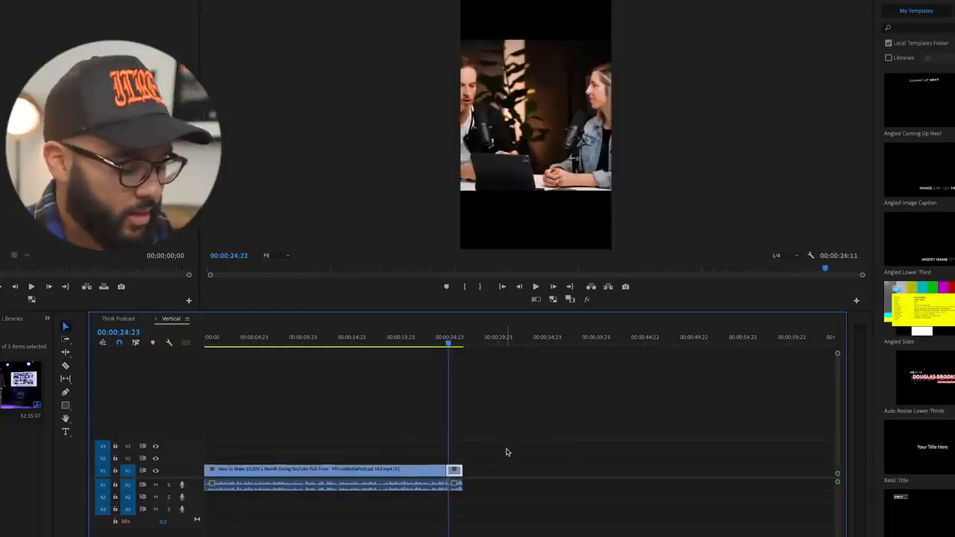
pyautogui.press('=')
pyautogui.press('=')
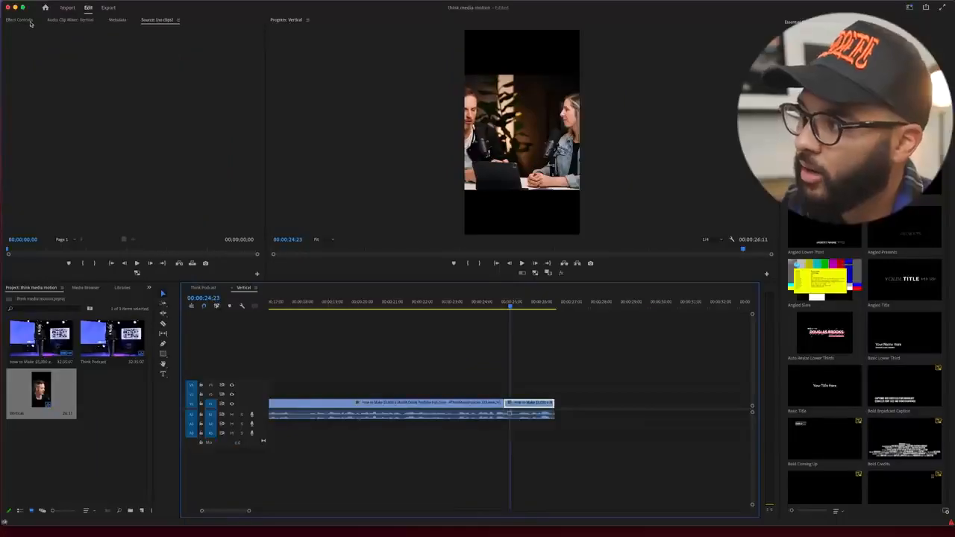
pyautogui.click(30, 21)
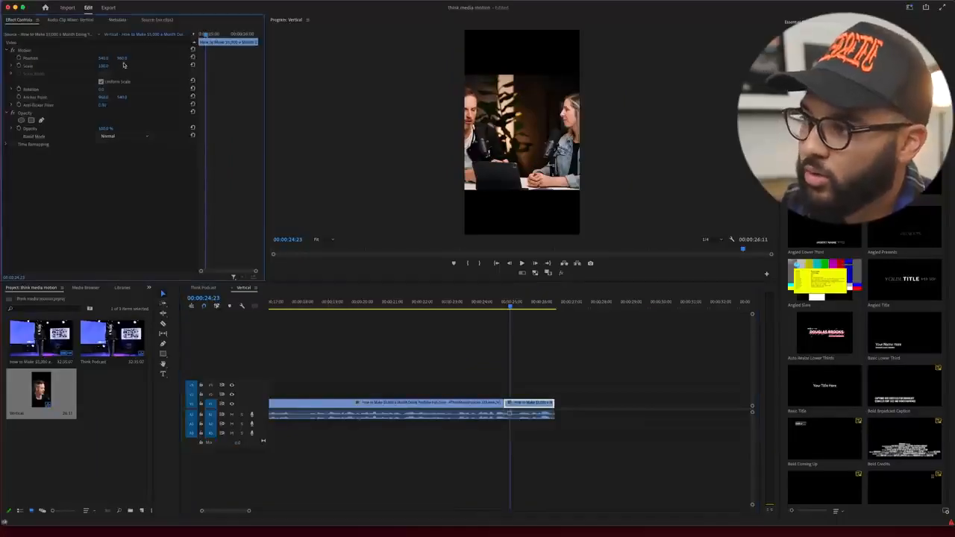
pyautogui.moveTo(103, 66)
pyautogui.mouseDown()
pyautogui.moveTo(120, 58)
pyautogui.moveTo(110, 60)
pyautogui.mouseUp()
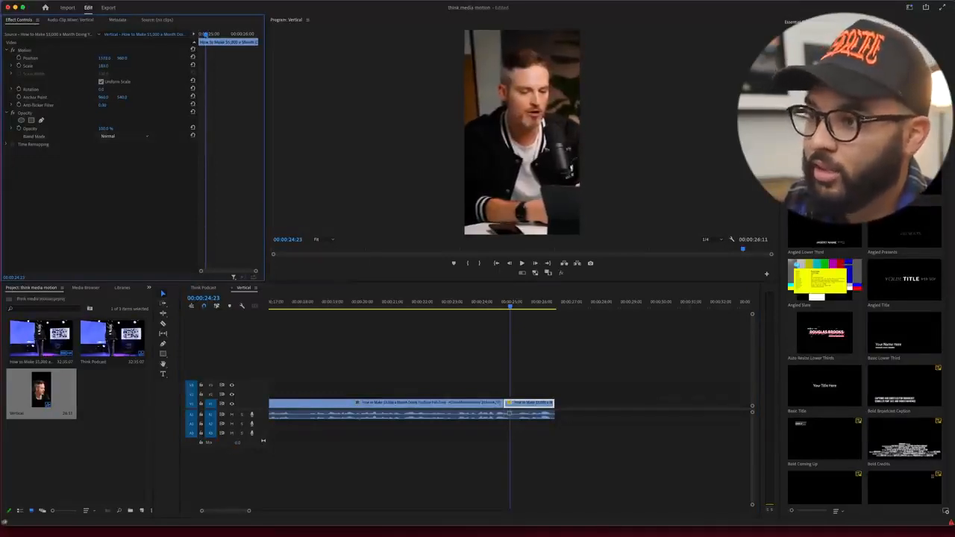
# Step: Enlarge the long first clip to a scale of about 180 so the man fills the vertical frame
pyautogui.click(443, 305)
pyautogui.click(457, 403)
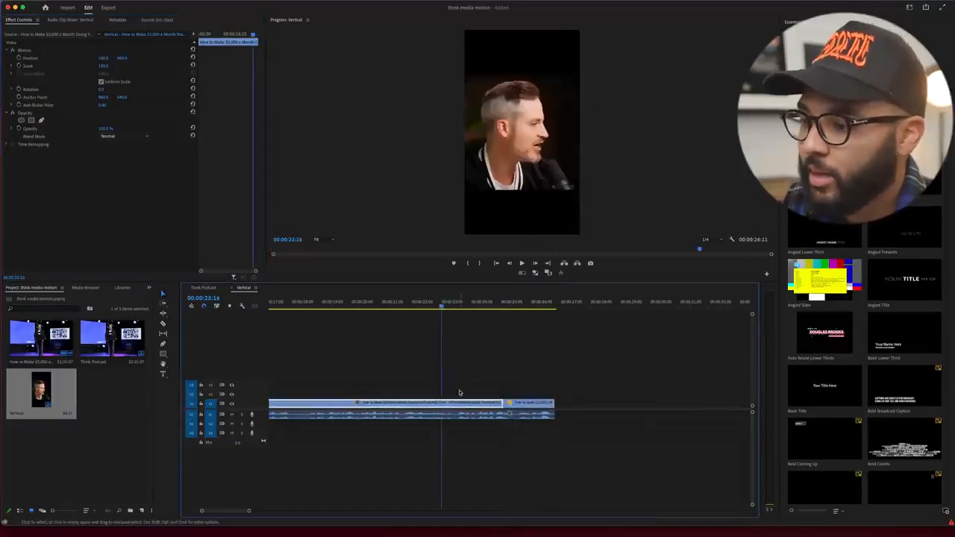
pyautogui.moveTo(103, 66); pyautogui.dragTo(137, 66)
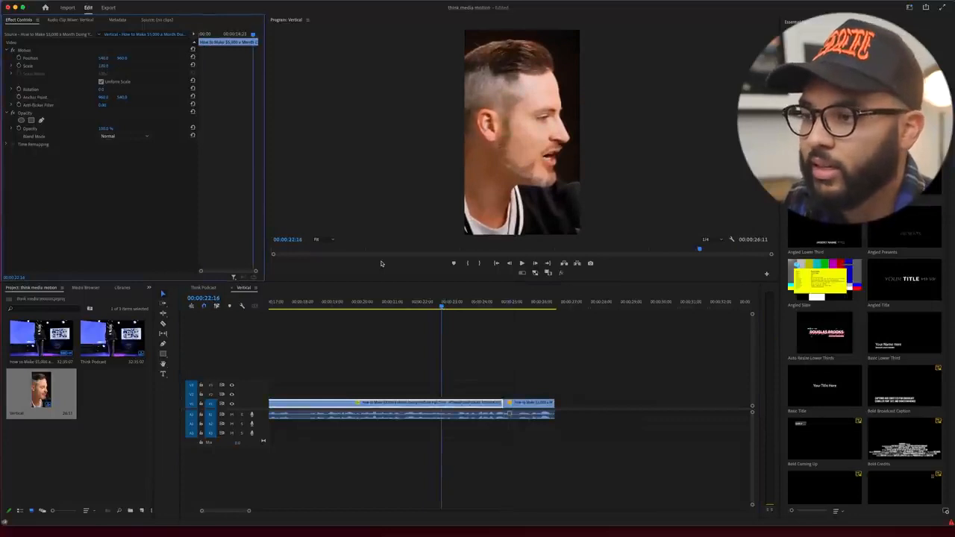
pyautogui.press('space')
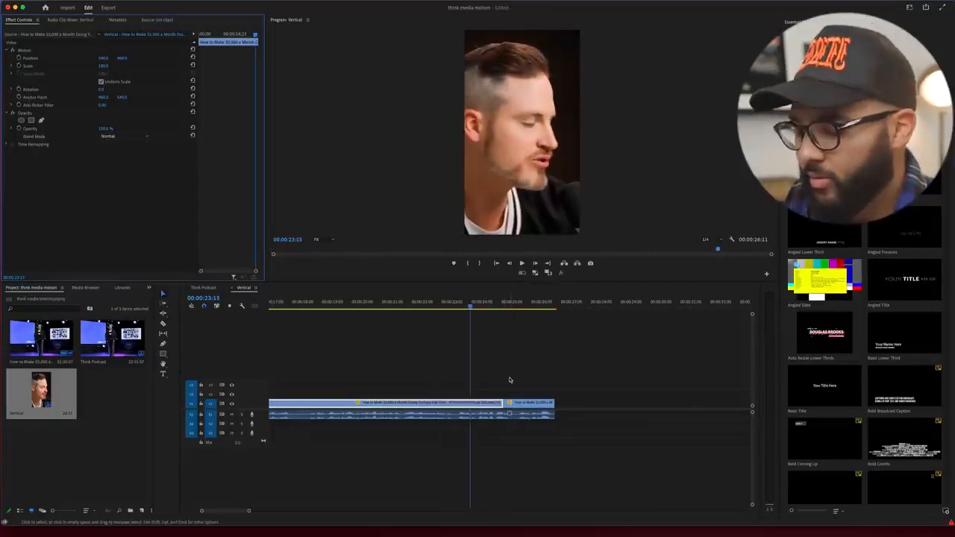
# Step: Play the reframed sequence from its beginning and save the project
pyautogui.click(475, 378)
pyautogui.press('\\')
pyautogui.moveTo(332, 303); pyautogui.dragTo(213, 301)
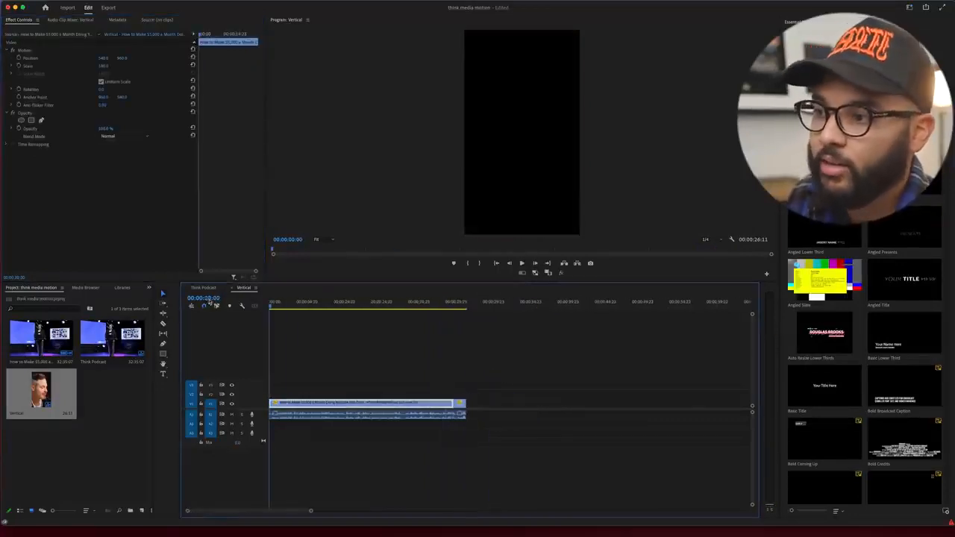
pyautogui.press('space')
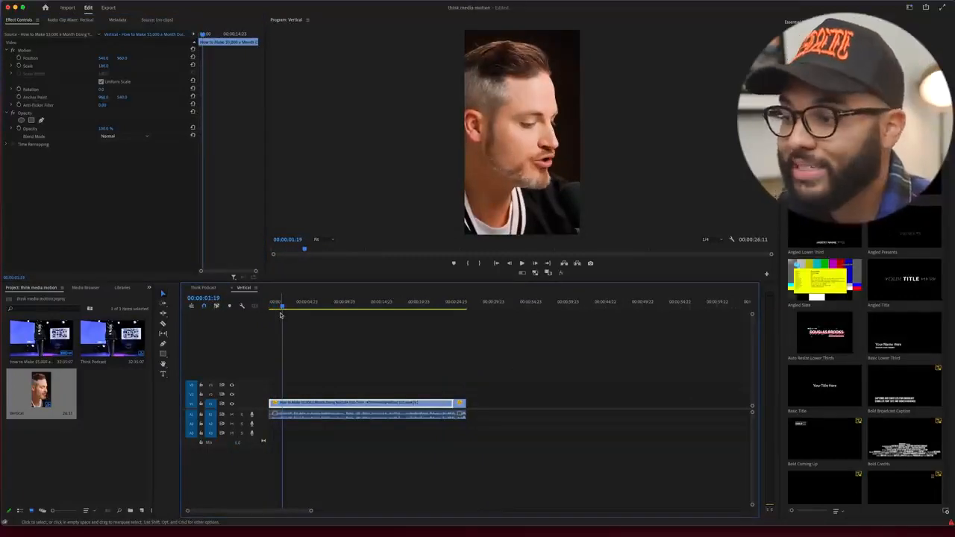
pyautogui.press('super+s')
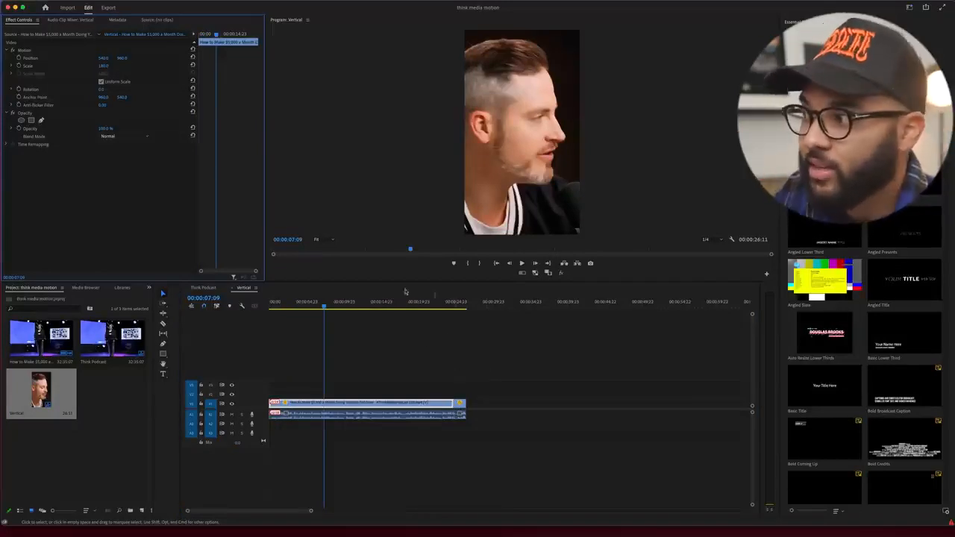
# Step: Reduce the long first clip's scale to about 140 and duplicate its video onto the track above
pyautogui.moveTo(103, 67); pyautogui.dragTo(73, 66)
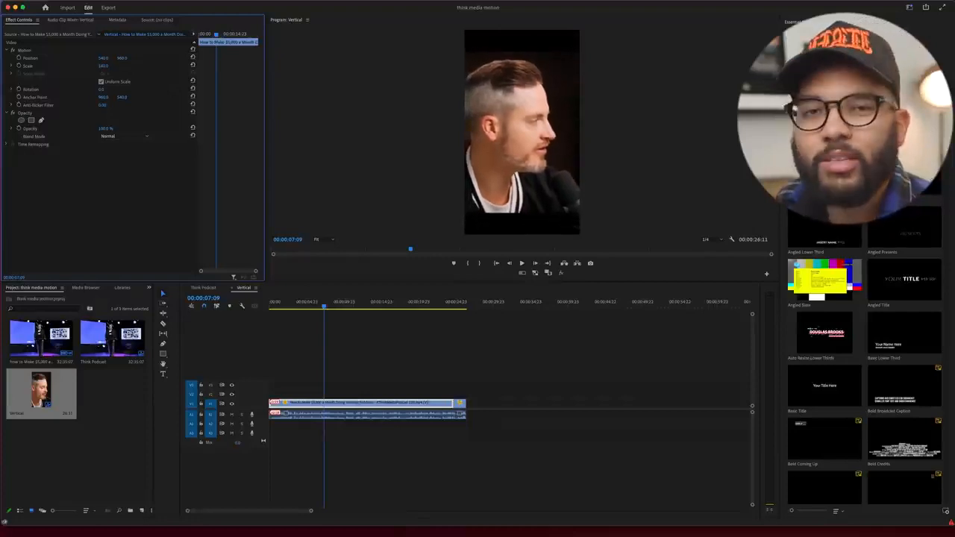
pyautogui.click(386, 396)
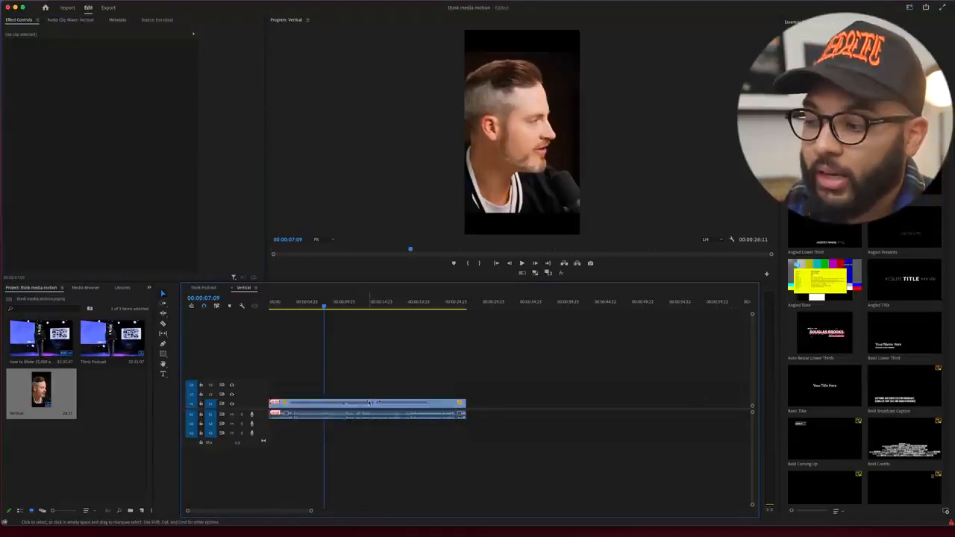
pyautogui.click(369, 403)
pyautogui.moveTo(370, 403); pyautogui.dragTo(360, 393)
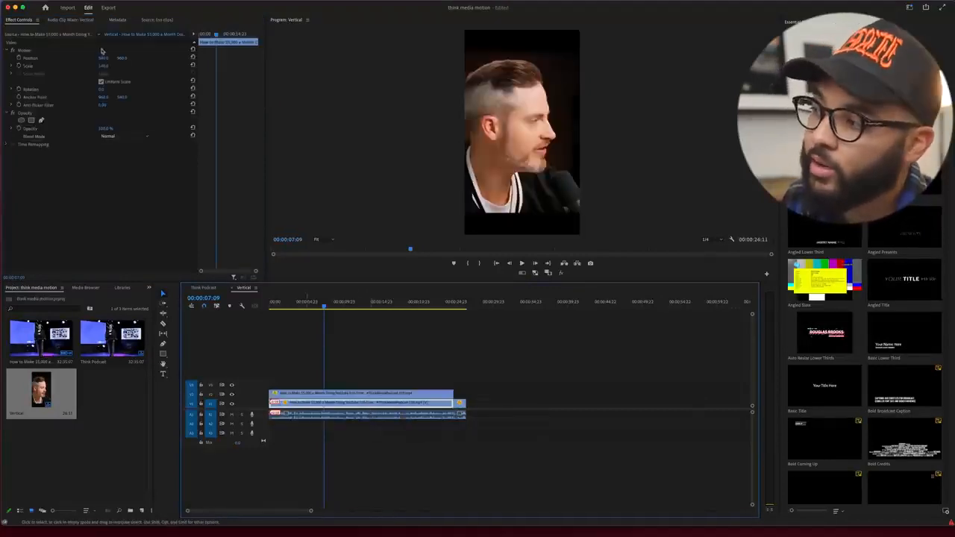
# Step: Enlarge the lower copy to fill the frame and apply a strong Gaussian Blur with repeated edge pixels as a background
pyautogui.moveTo(103, 66); pyautogui.dragTo(118, 66)
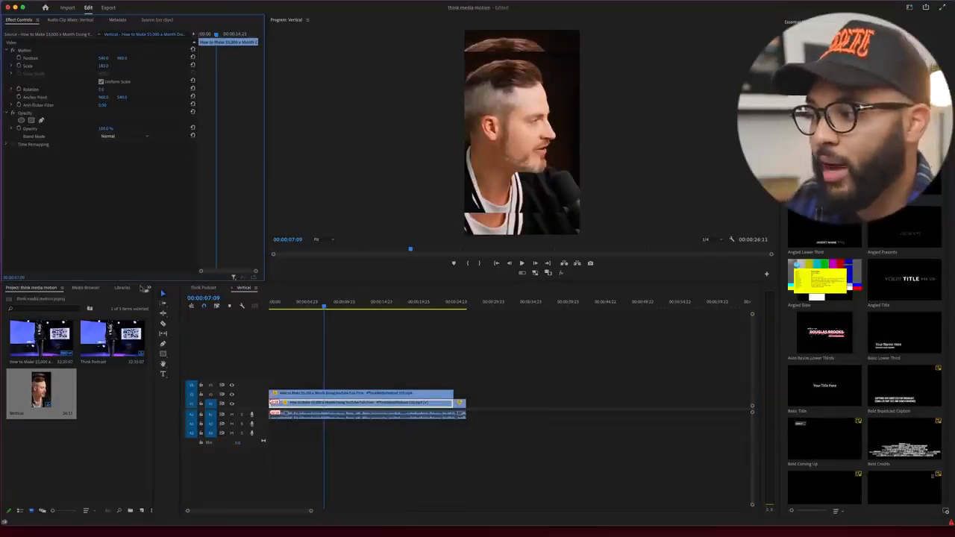
pyautogui.click(149, 288)
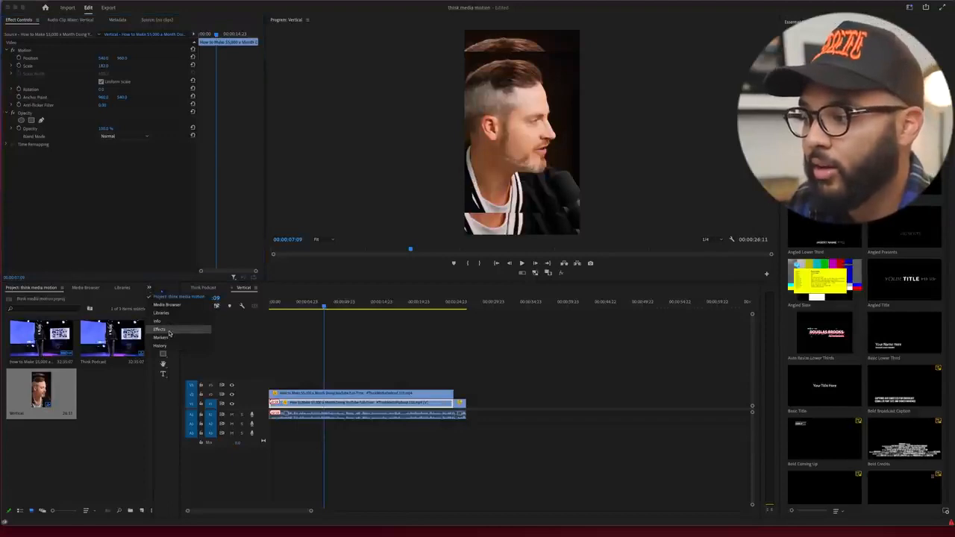
pyautogui.click(169, 332)
pyautogui.click(37, 297)
pyautogui.write('blur')
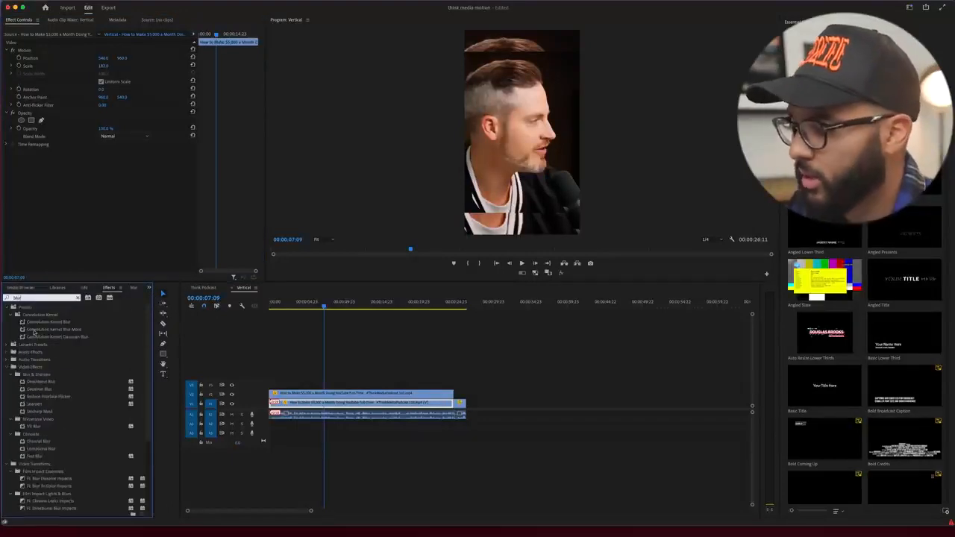
pyautogui.moveTo(42, 389); pyautogui.dragTo(64, 222)
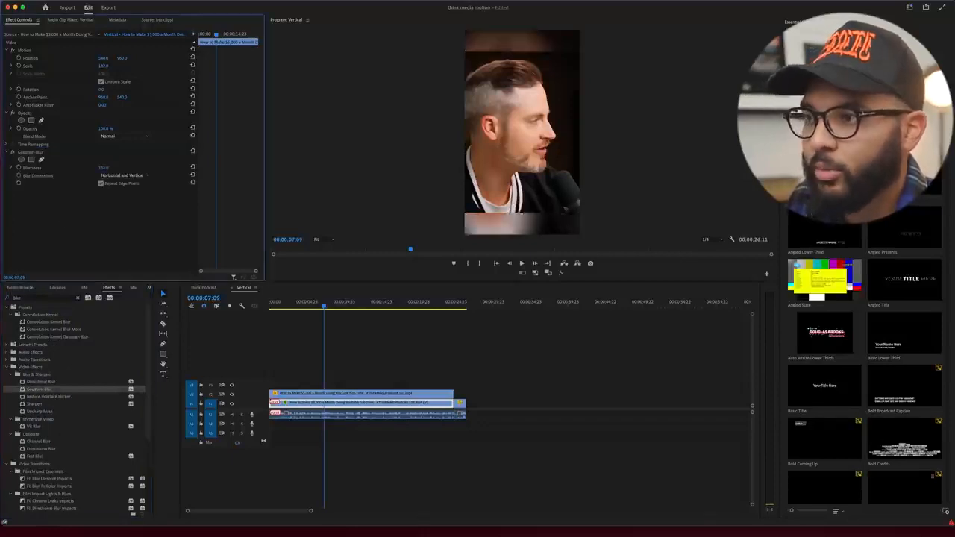
pyautogui.press('space')
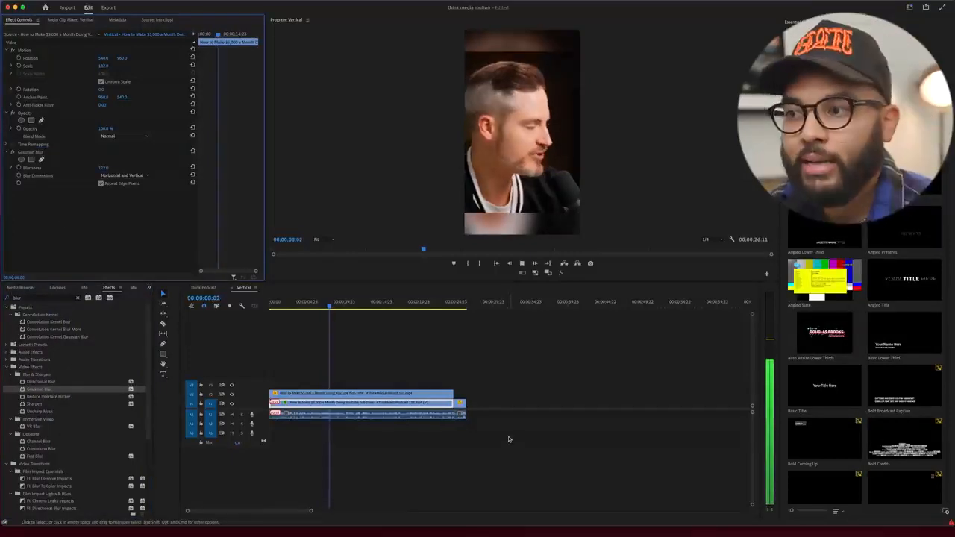
pyautogui.press('space')
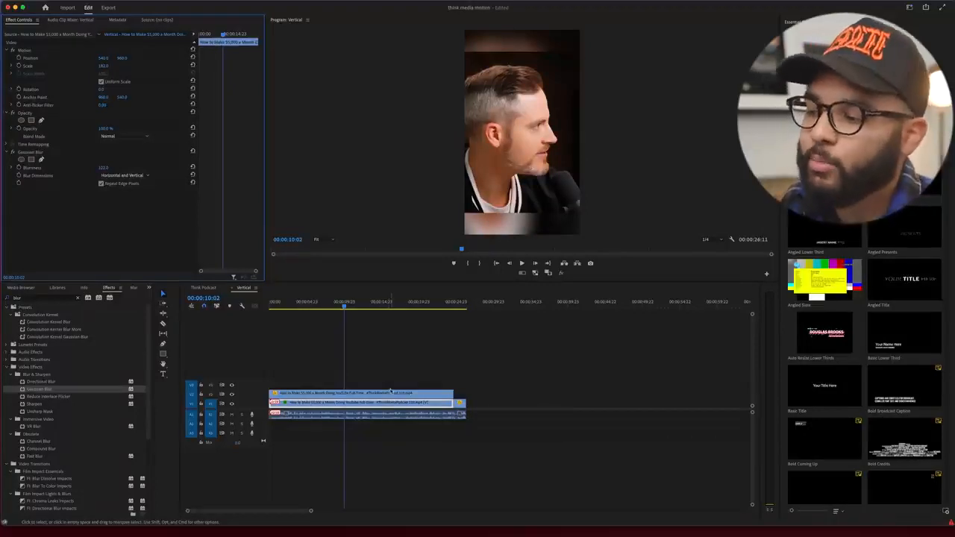
# Step: Replace the blurred background with the upper copy on the first video track and enlarge it to a scale of about 180
pyautogui.press('Delete')
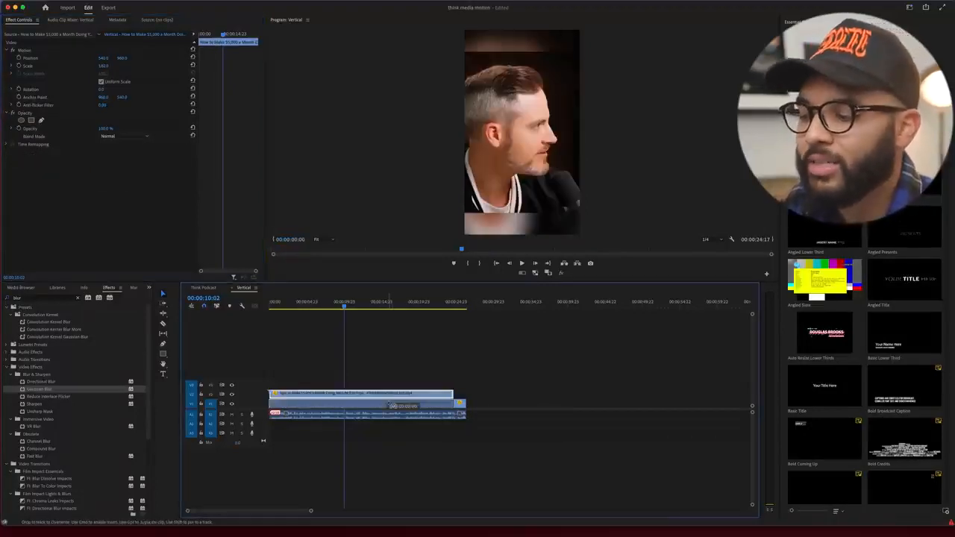
pyautogui.moveTo(103, 66); pyautogui.dragTo(133, 66)
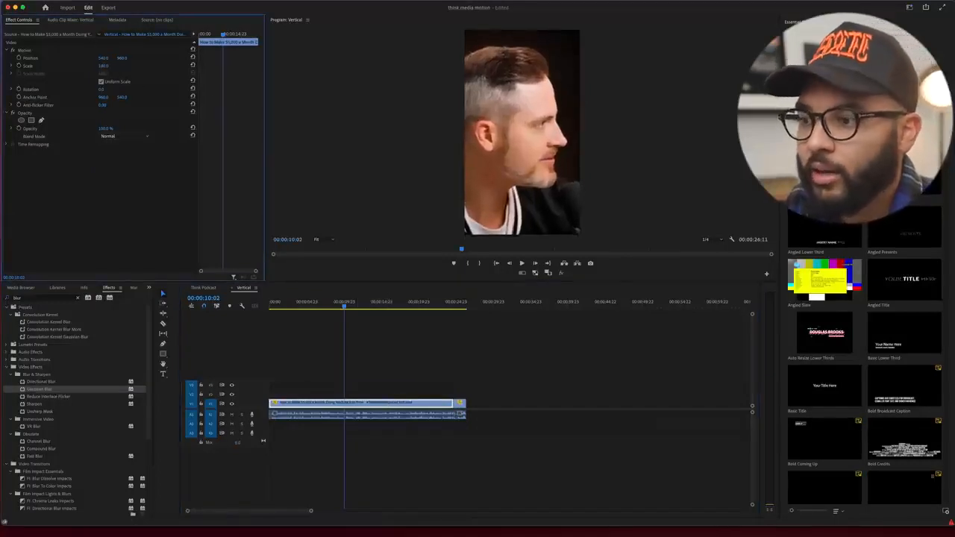
# Step: Mark in and out points around the whole edit, from its start to the end of the last clip
pyautogui.click(469, 304)
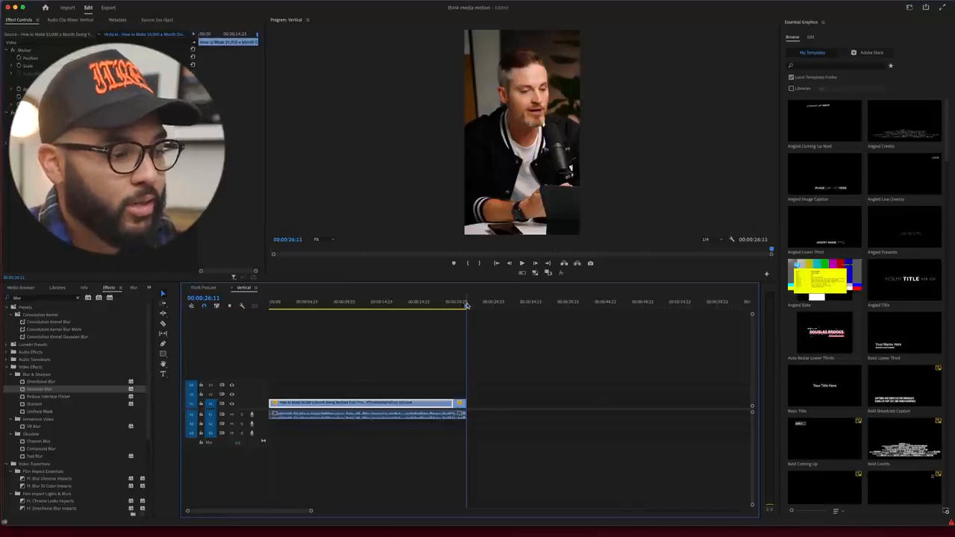
pyautogui.click(466, 305)
pyautogui.press('o')
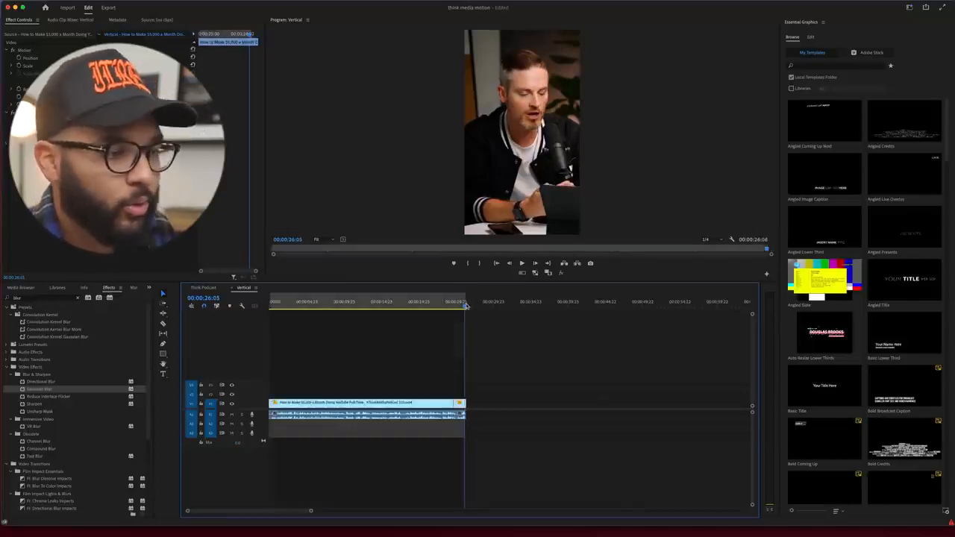
pyautogui.press('Home')
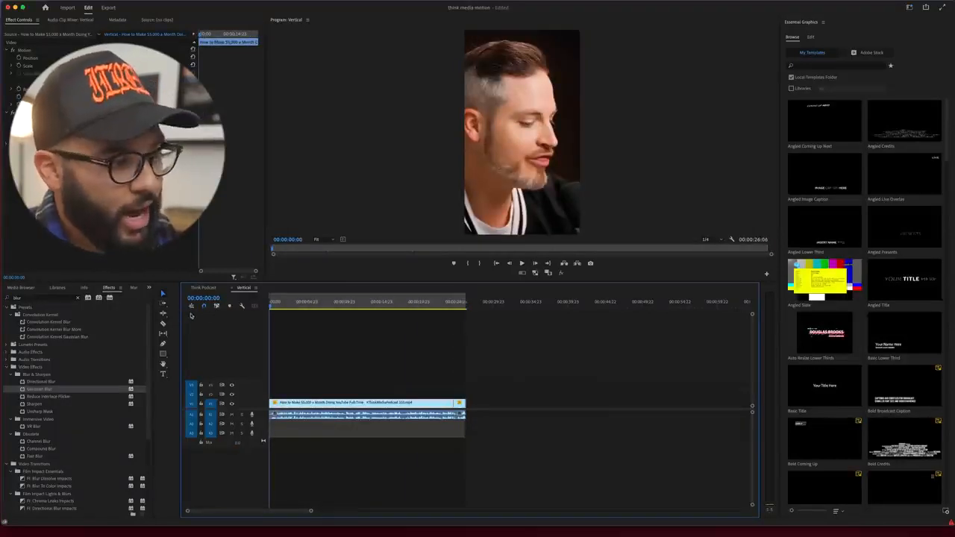
pyautogui.click(466, 305)
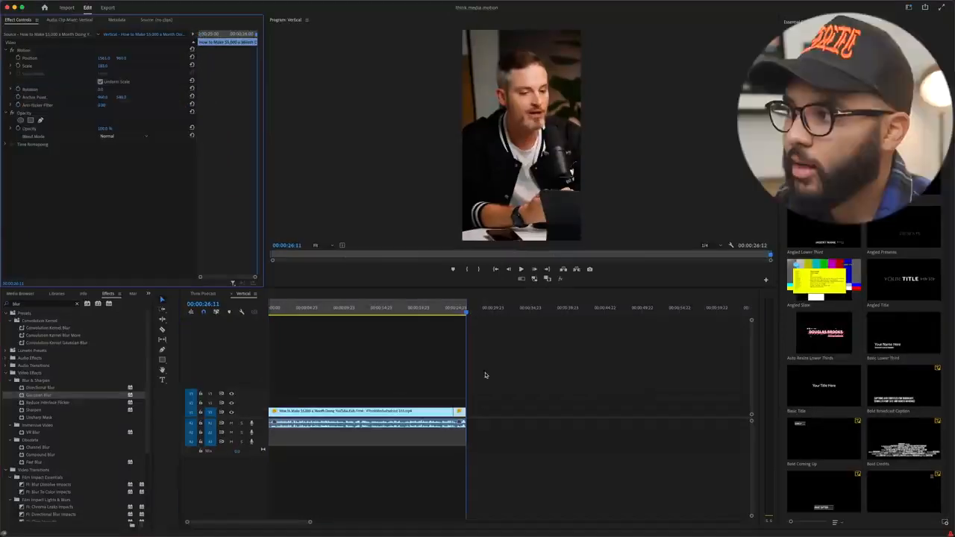
# Step: Transcribe the Vertical sequence in English from the audio mix, limited to the in point to out point range
pyautogui.moveTo(187, 2)
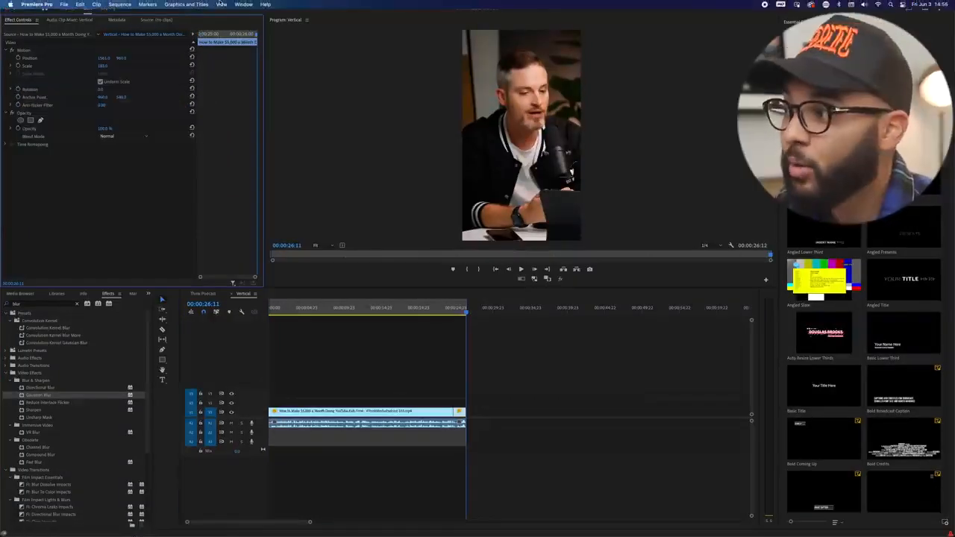
pyautogui.click(243, 5)
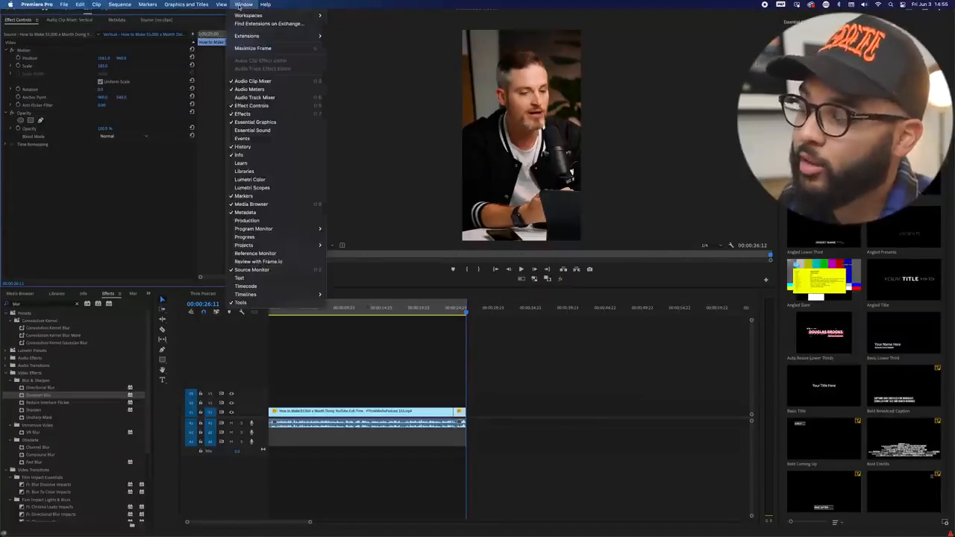
pyautogui.click(261, 277)
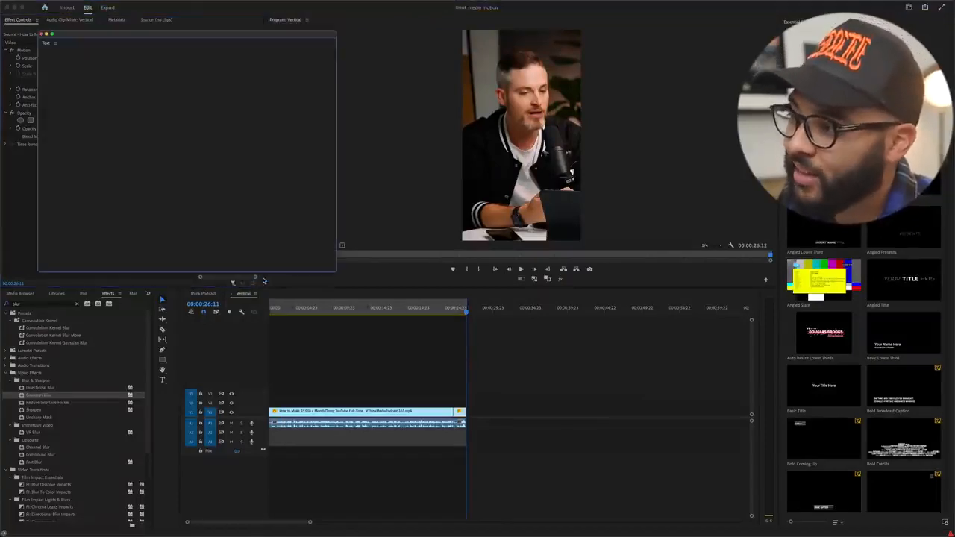
pyautogui.moveTo(53, 46); pyautogui.dragTo(143, 76)
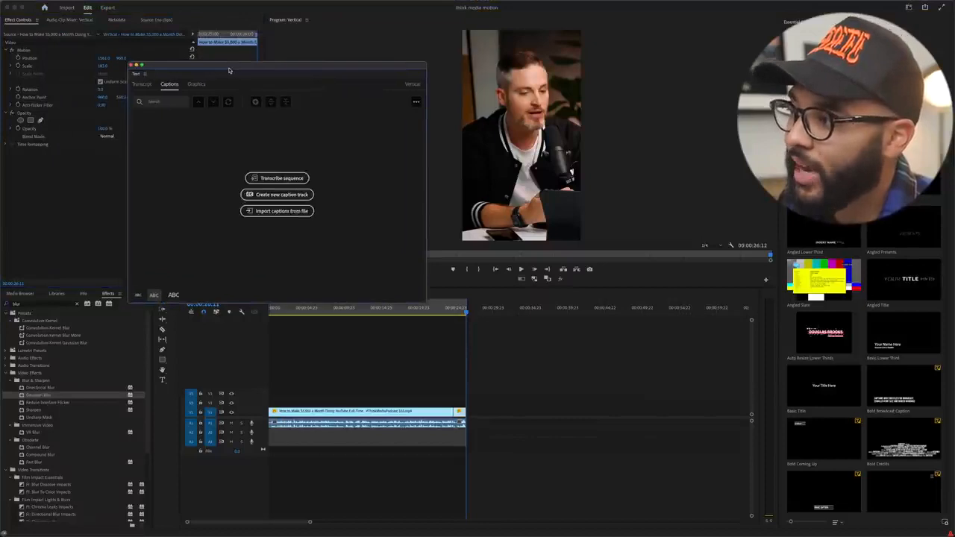
pyautogui.click(282, 178)
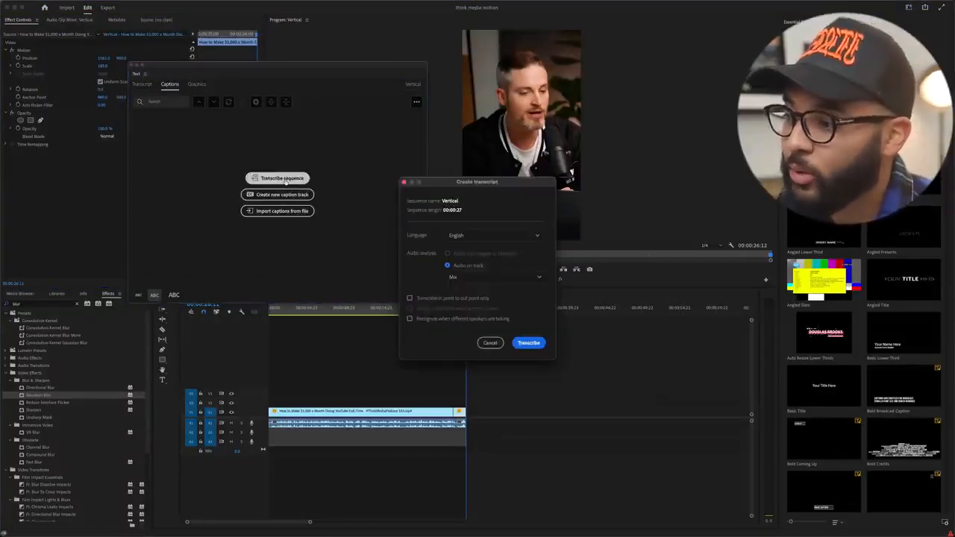
pyautogui.click(412, 299)
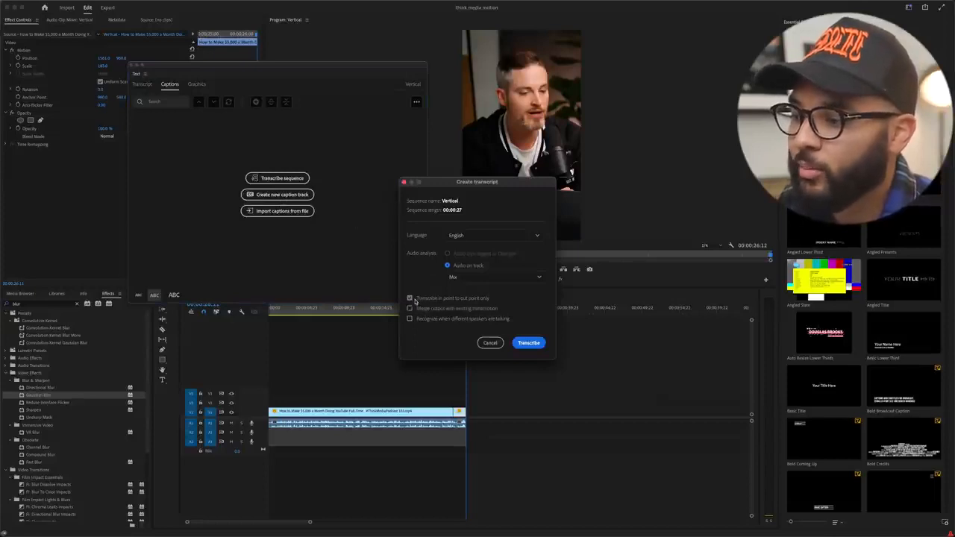
pyautogui.click(529, 343)
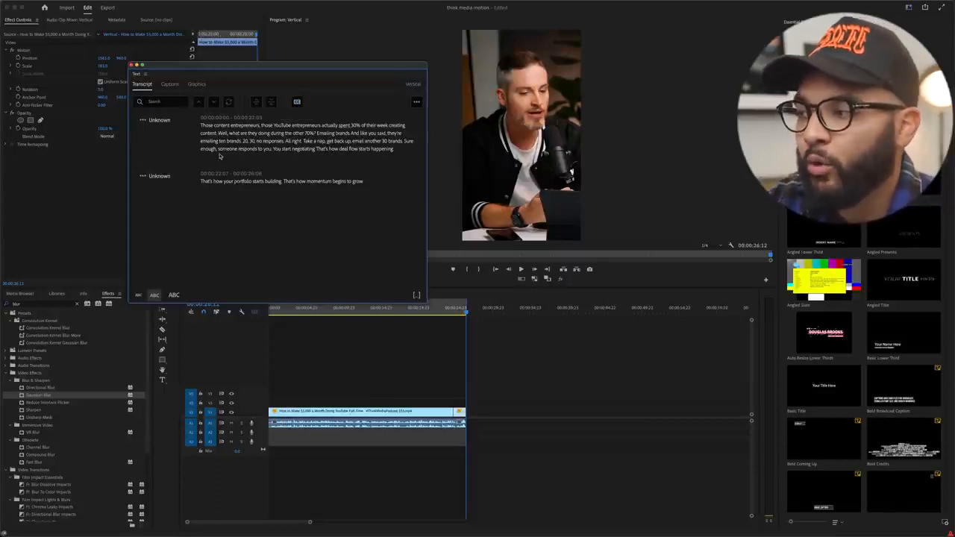
# Step: Create subtitle captions from the sequence transcript with a maximum length of 40 characters and double lines
pyautogui.click(297, 103)
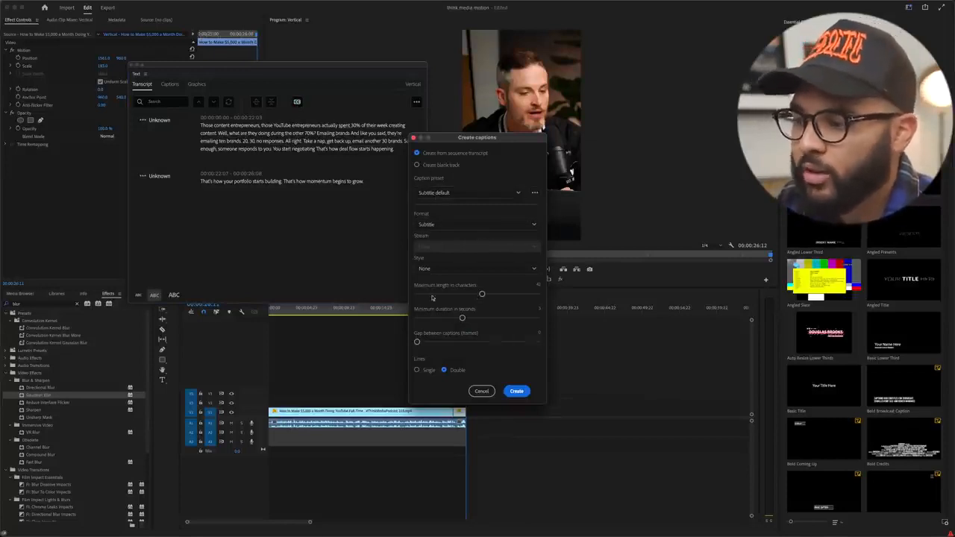
pyautogui.moveTo(482, 294); pyautogui.dragTo(478, 296)
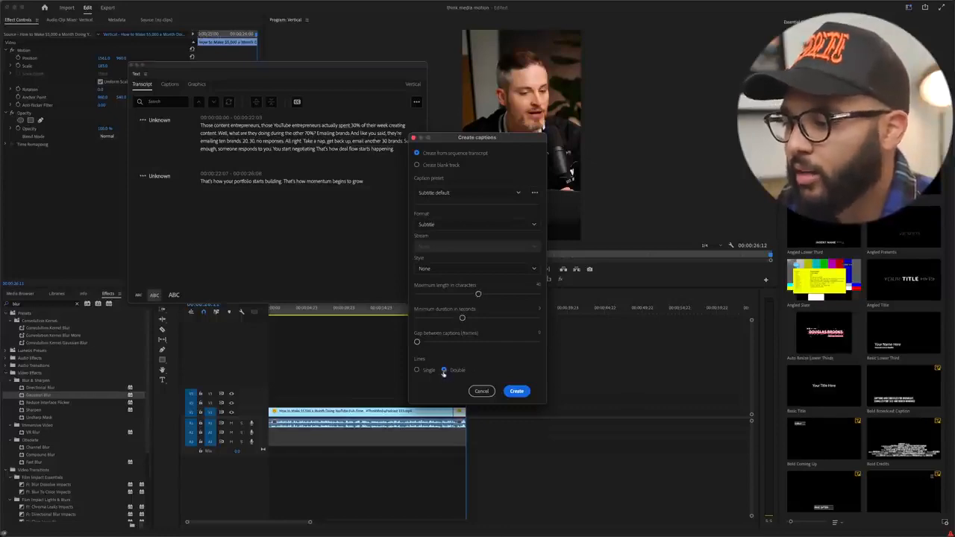
pyautogui.click(515, 391)
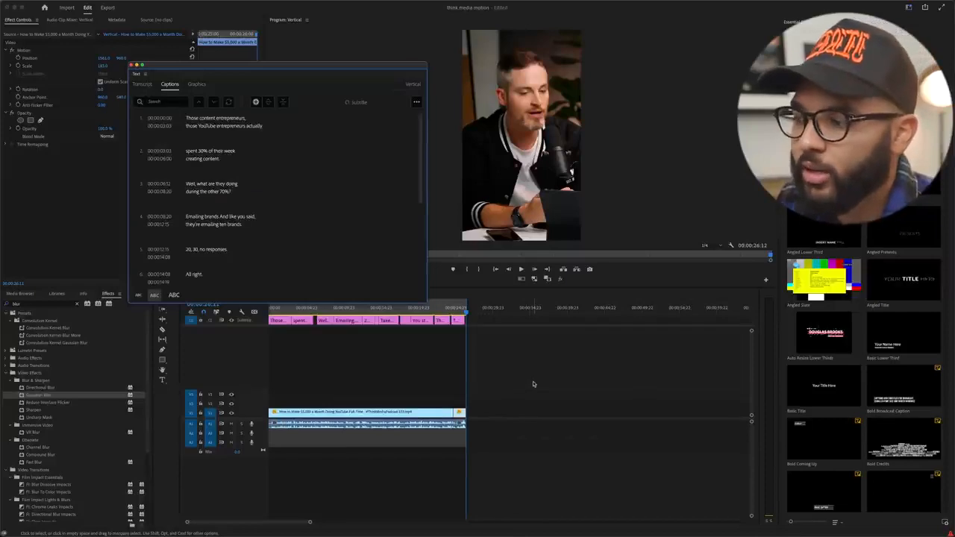
pyautogui.click(131, 66)
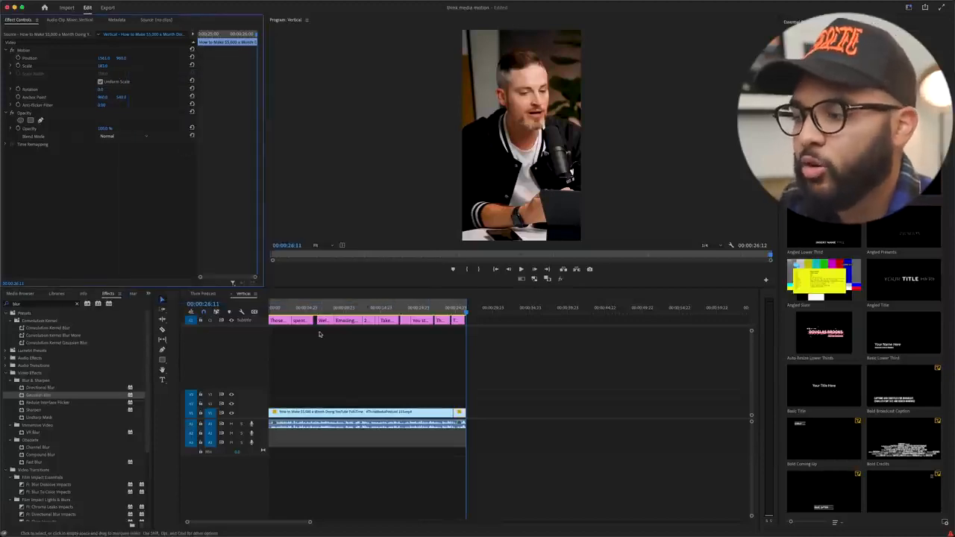
# Step: Set the first caption's font to Helvetica Bold Oblique and widen its text box so the text fits on two lines
pyautogui.click(281, 310)
pyautogui.click(281, 320)
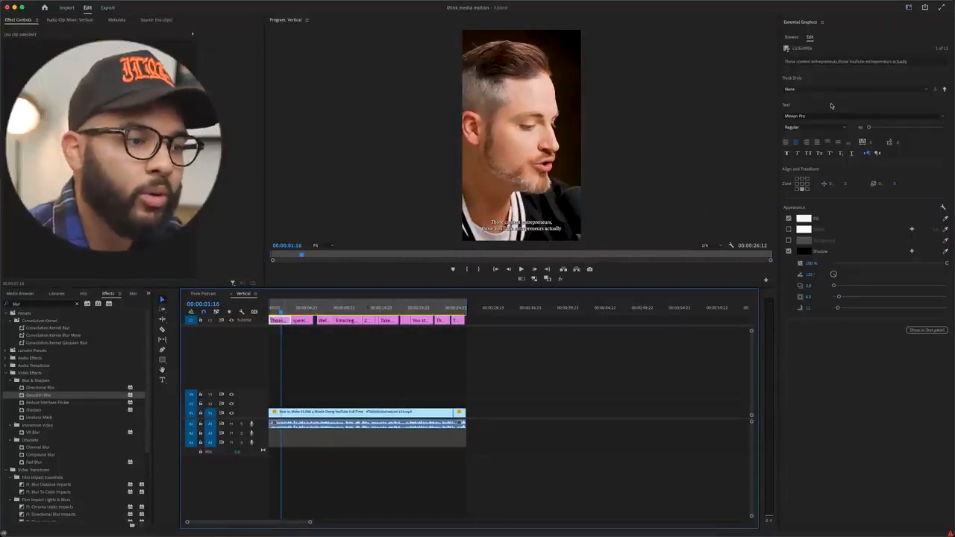
pyautogui.click(810, 116)
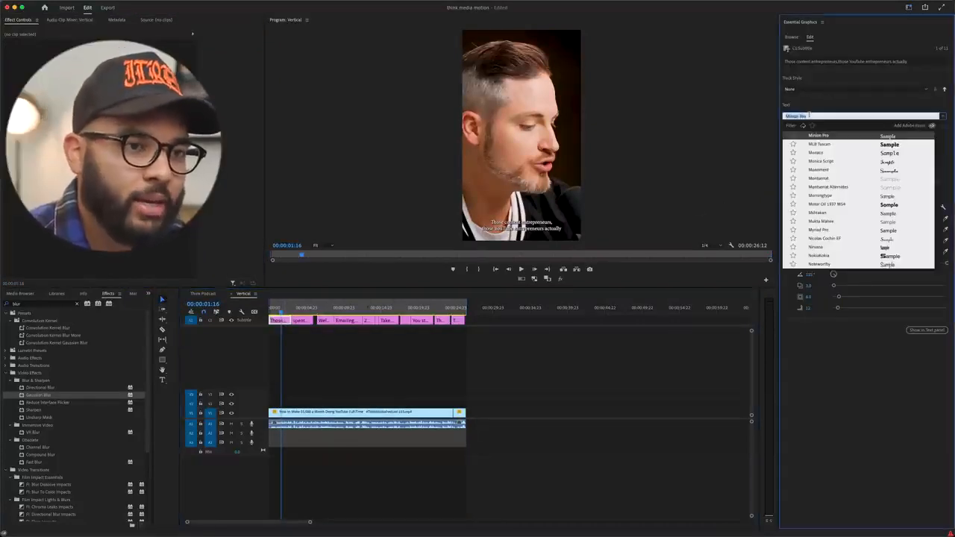
pyautogui.write('helv')
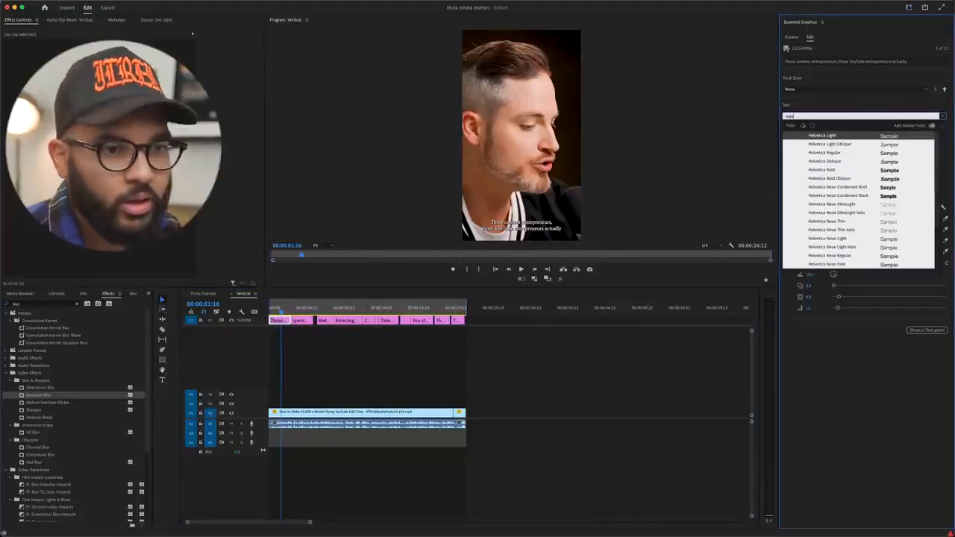
pyautogui.click(833, 179)
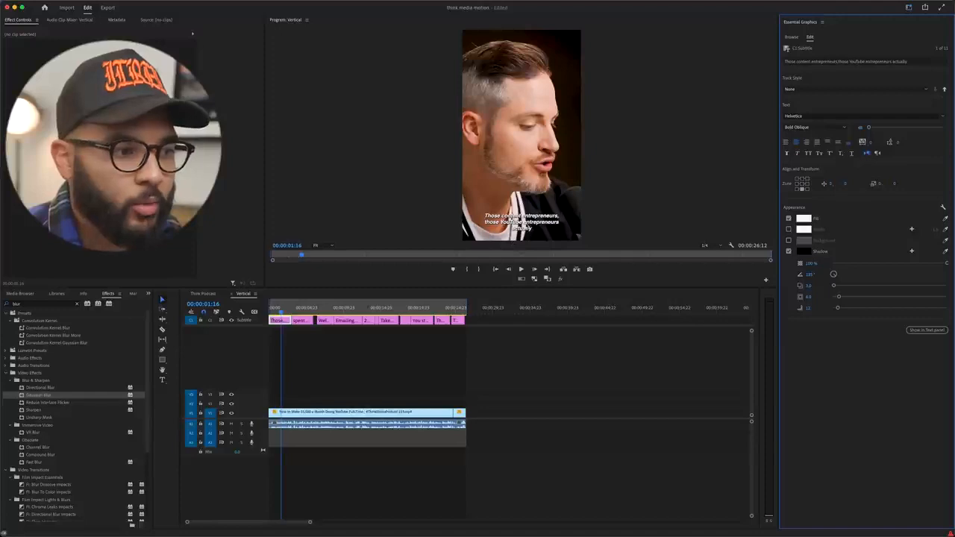
pyautogui.click(563, 216)
pyautogui.moveTo(566, 199); pyautogui.dragTo(612, 200)
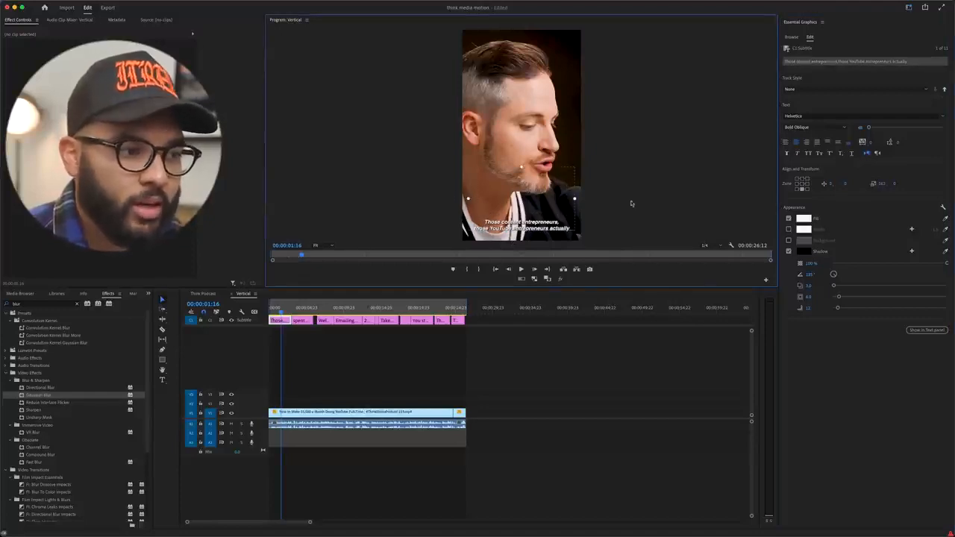
# Step: Replace the caption's shadow with a black background at 100% opacity and a size of about 20
pyautogui.click(787, 252)
pyautogui.click(789, 241)
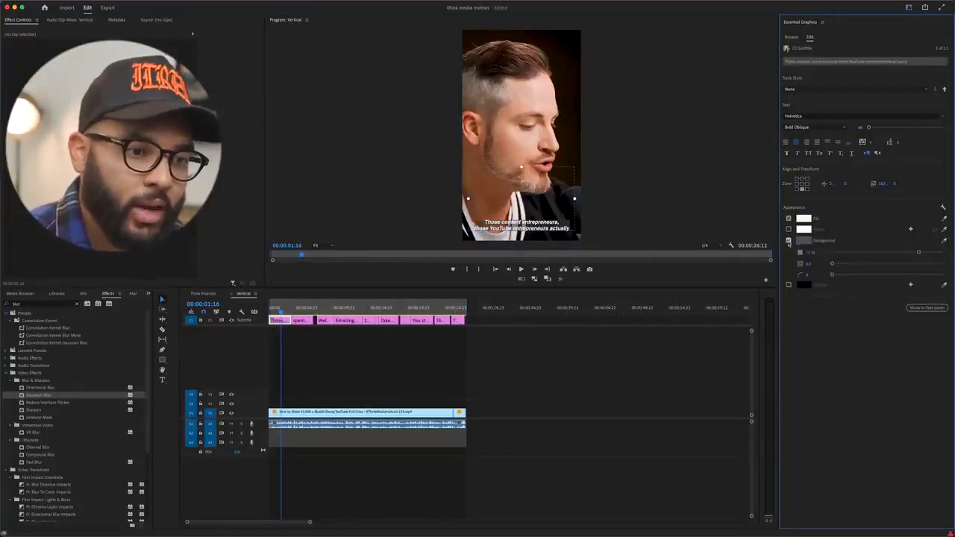
pyautogui.moveTo(919, 255); pyautogui.dragTo(946, 252)
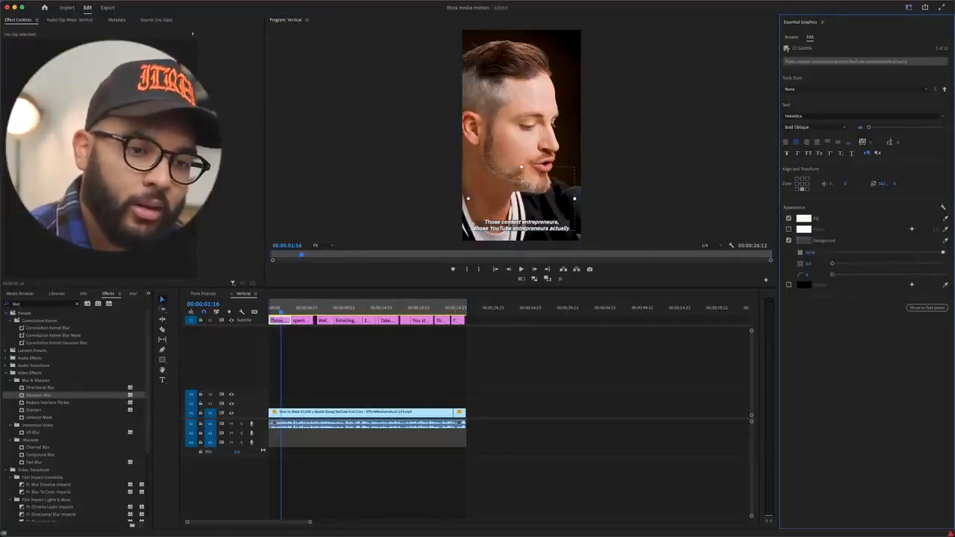
pyautogui.click(803, 241)
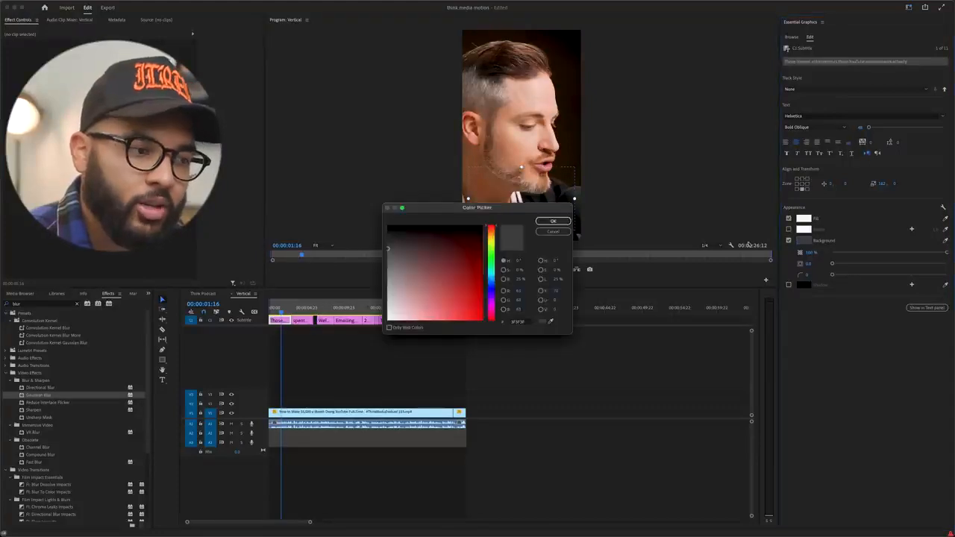
pyautogui.moveTo(475, 229); pyautogui.dragTo(510, 212)
pyautogui.click(553, 221)
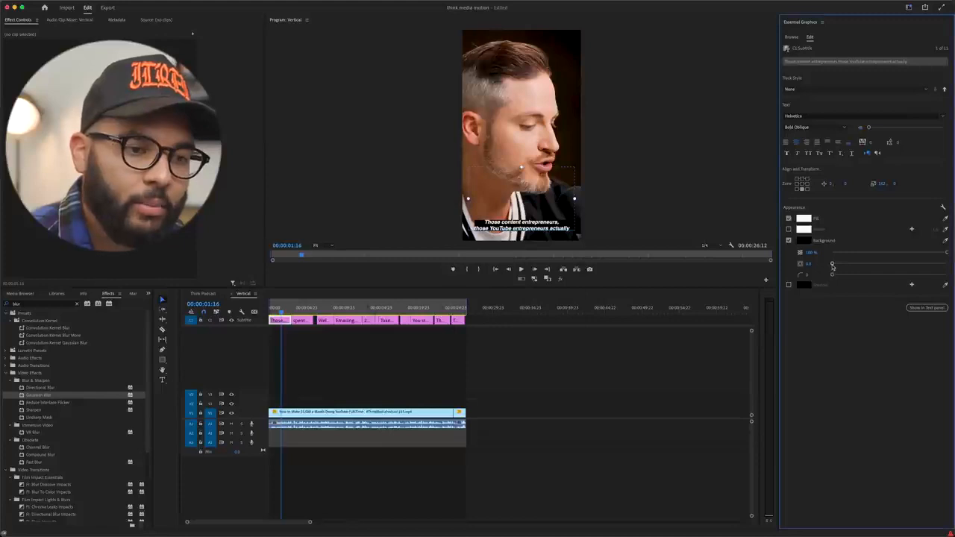
pyautogui.moveTo(834, 265); pyautogui.dragTo(856, 266)
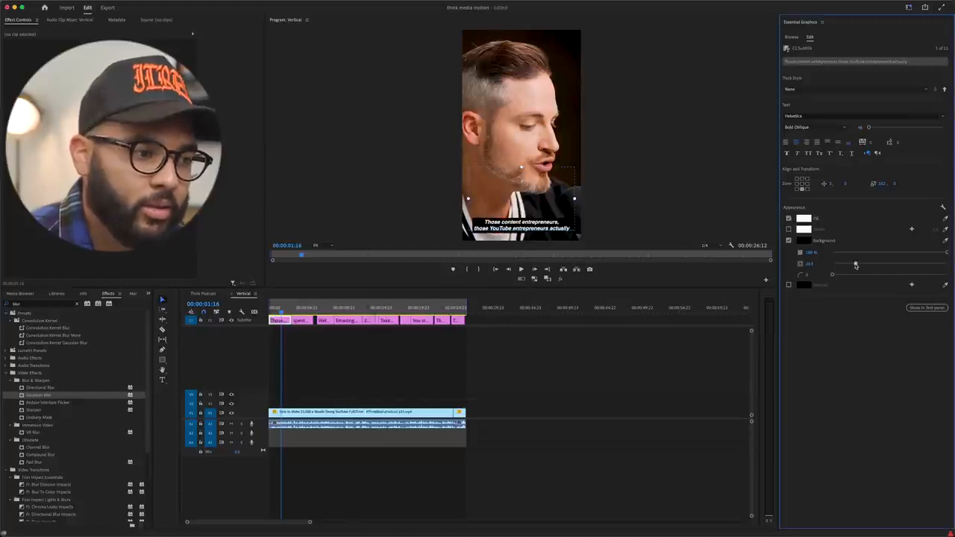
# Step: Center the caption in the frame, lower it by about 530, and save its look as a track style named Think
pyautogui.click(803, 186)
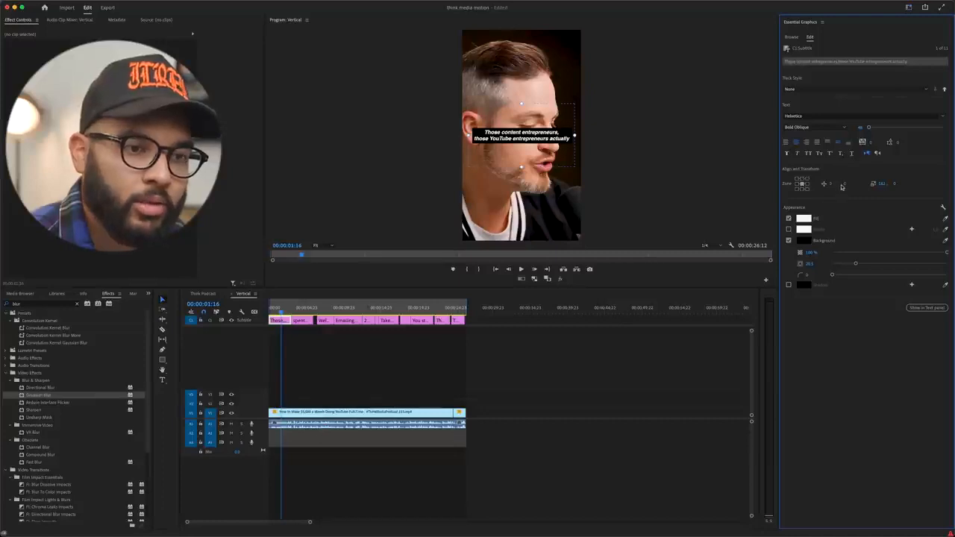
pyautogui.moveTo(846, 184); pyautogui.dragTo(954, 185)
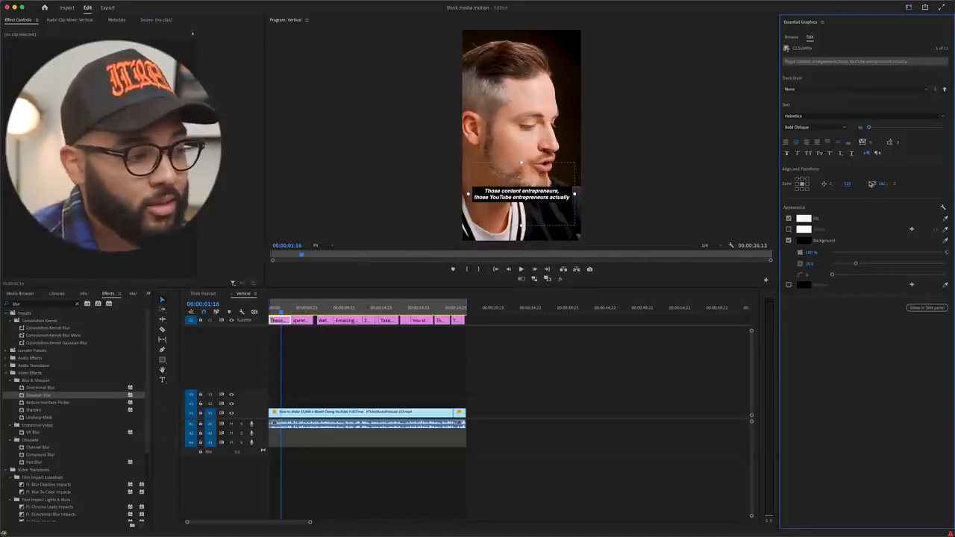
pyautogui.click(838, 92)
pyautogui.click(828, 99)
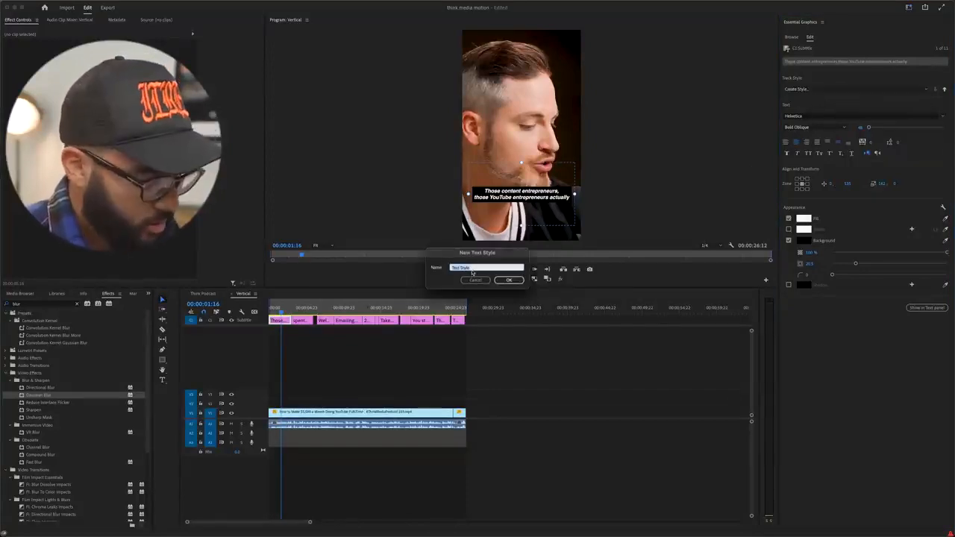
pyautogui.write('Think')
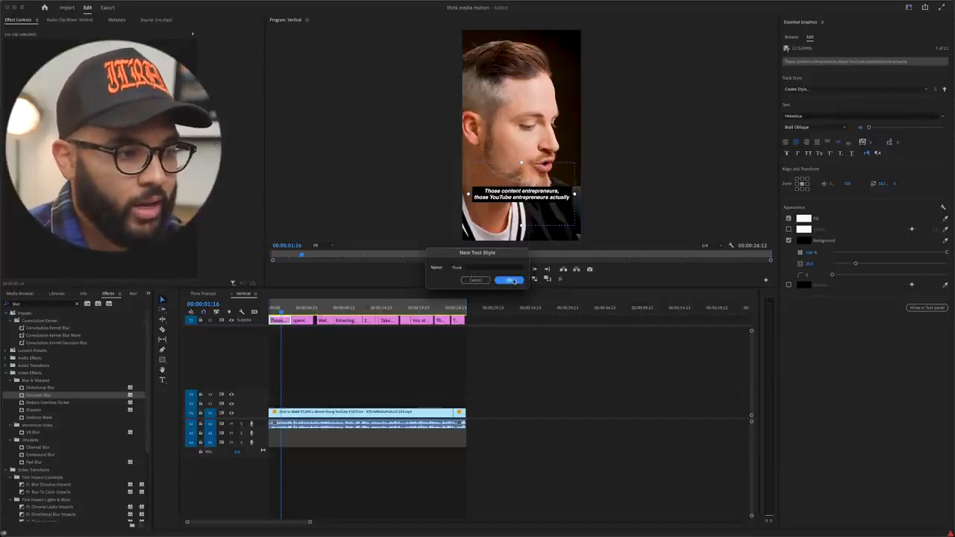
pyautogui.click(508, 280)
# Step: Play the sequence from about 00:00:04:23 to check the style on the following captions
pyautogui.moveTo(294, 312); pyautogui.dragTo(306, 312)
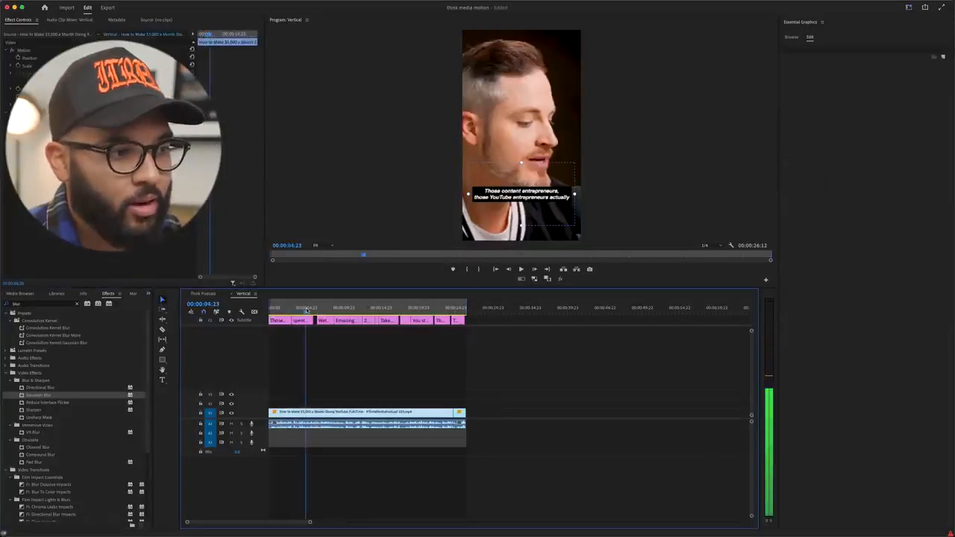
pyautogui.click(477, 370)
pyautogui.press('space')
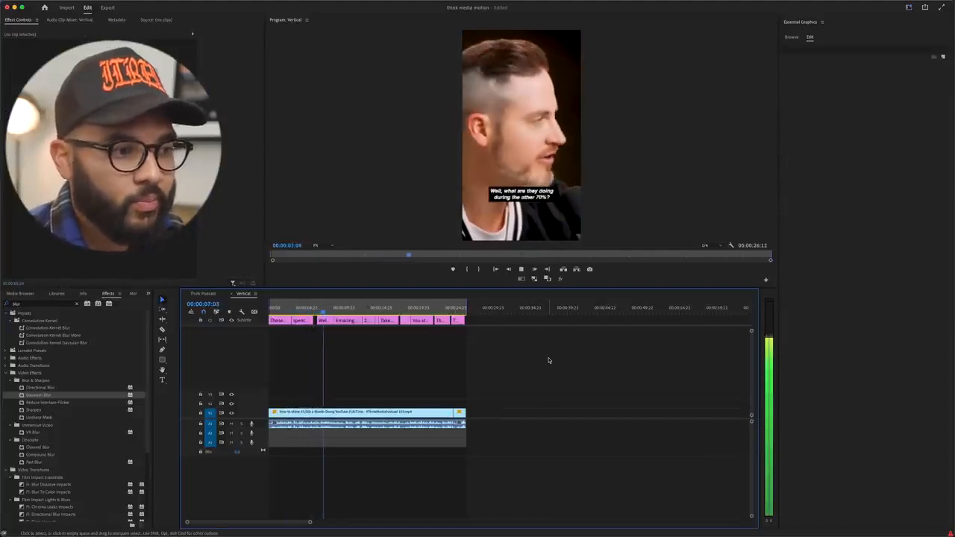
pyautogui.press('space')
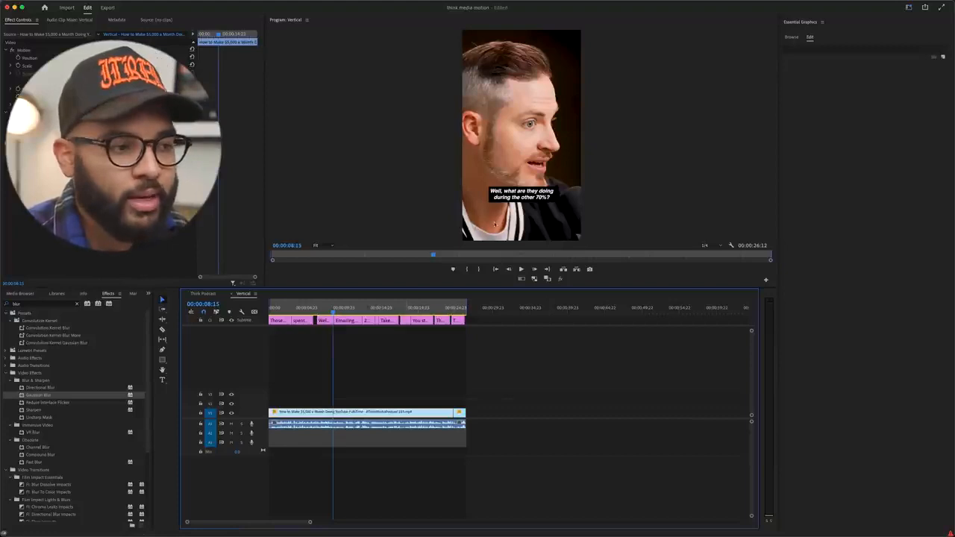
# Step: Open the text of the caption "Well, what are they doing during the other 70%?" and review the remaining captions to the sequence's end
pyautogui.click(326, 320)
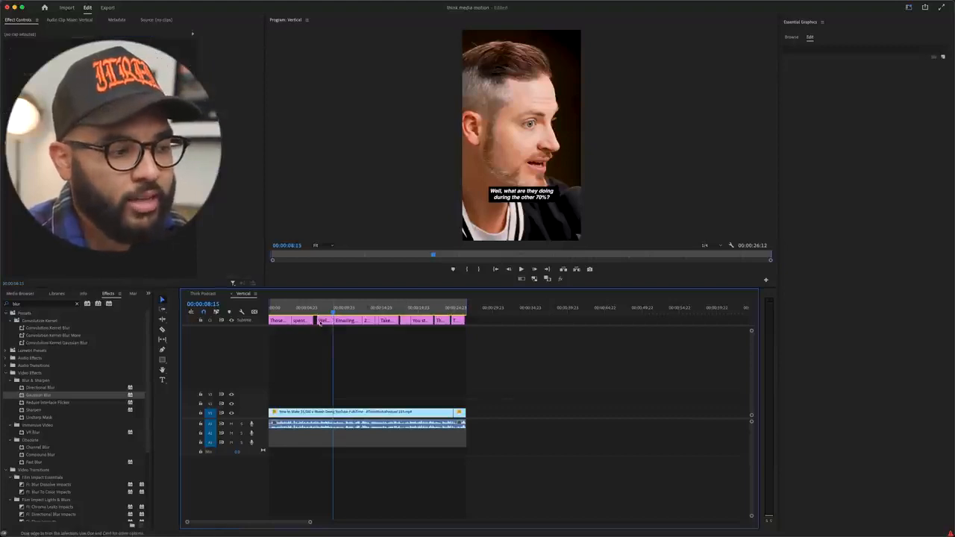
pyautogui.doubleClick(521, 197)
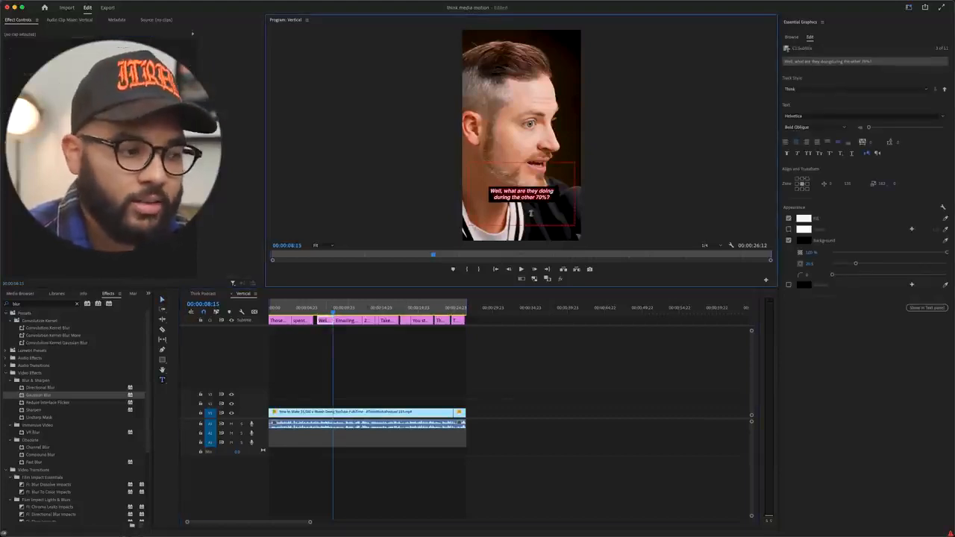
pyautogui.click(387, 308)
pyautogui.moveTo(401, 308); pyautogui.dragTo(461, 301)
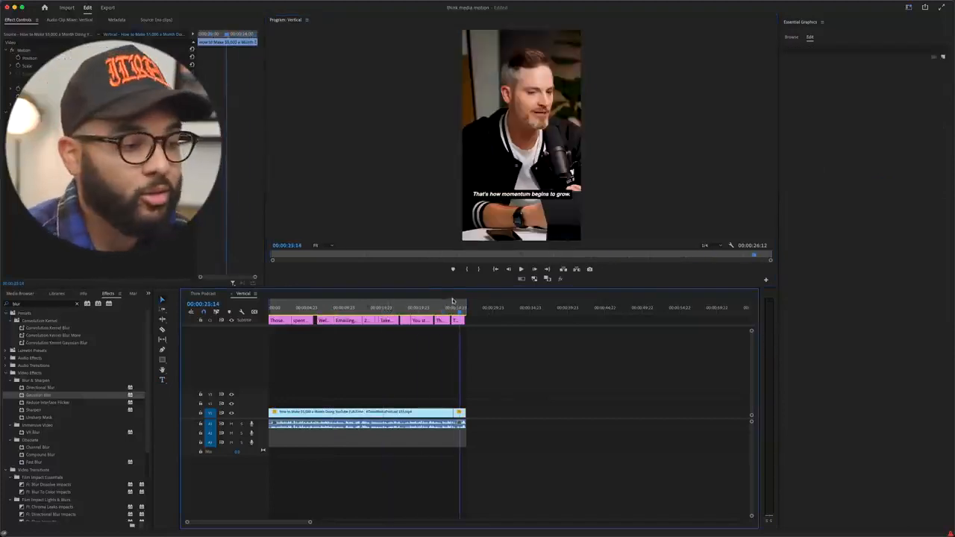
pyautogui.moveTo(467, 307)
pyautogui.mouseDown()
pyautogui.moveTo(456, 306)
pyautogui.moveTo(469, 303)
pyautogui.mouseUp()
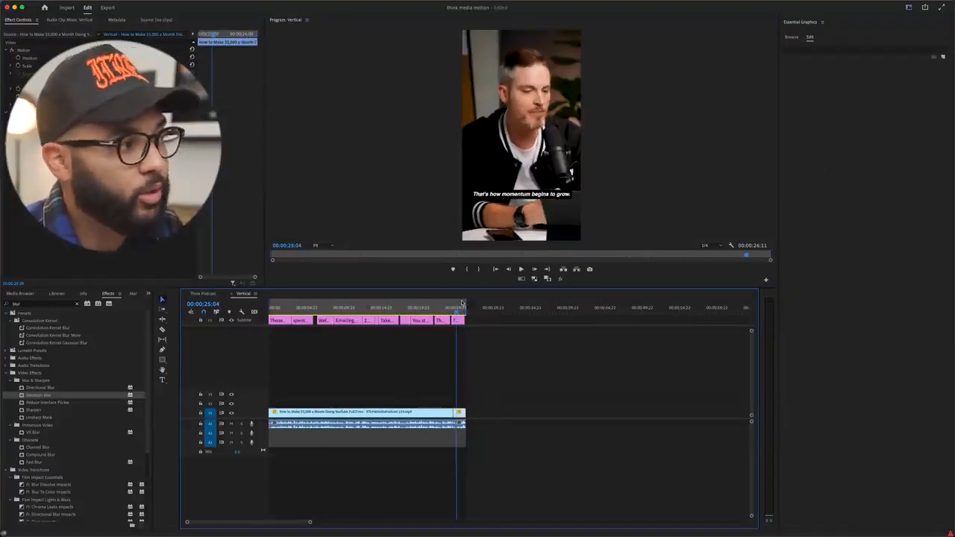
# Step: Set up the export with the High Quality 1080p HD preset and match the video settings to the source
pyautogui.click(108, 8)
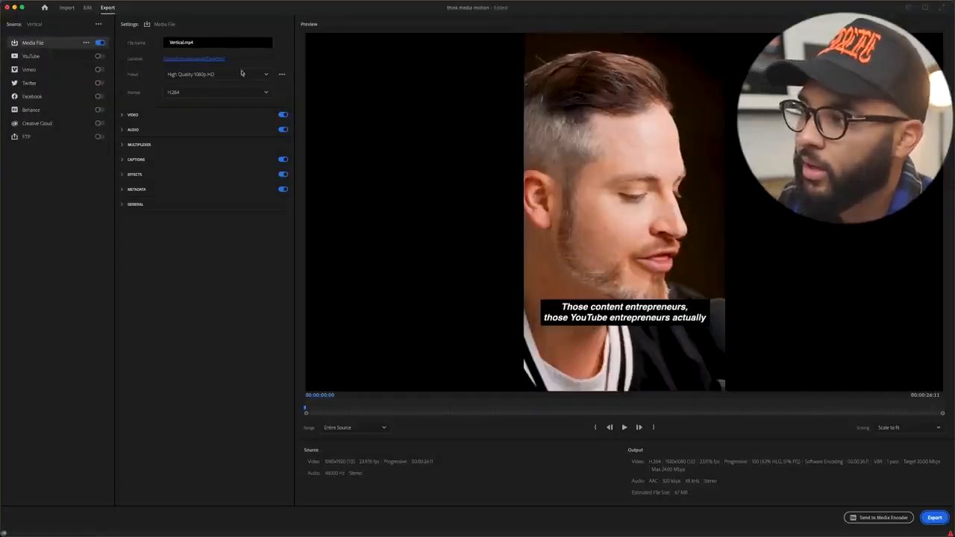
pyautogui.click(265, 76)
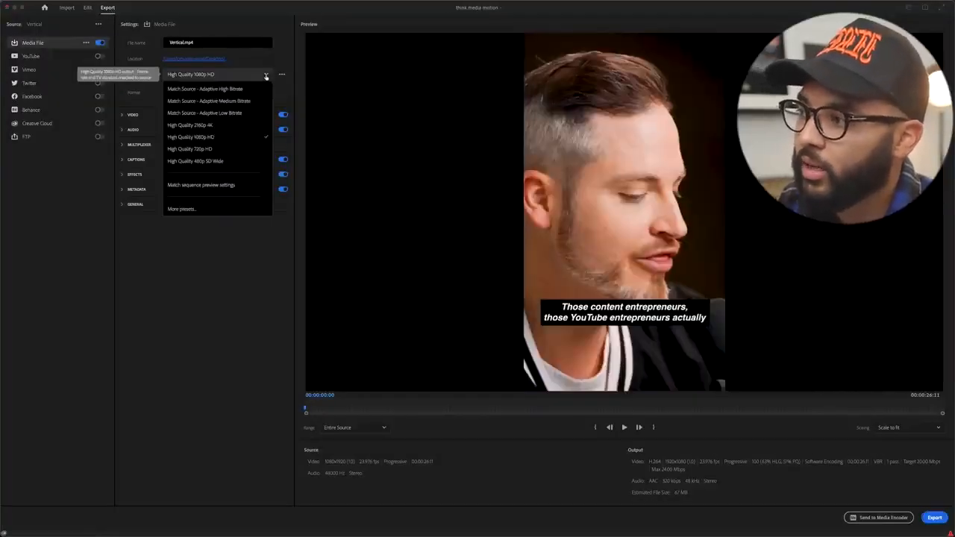
pyautogui.click(212, 139)
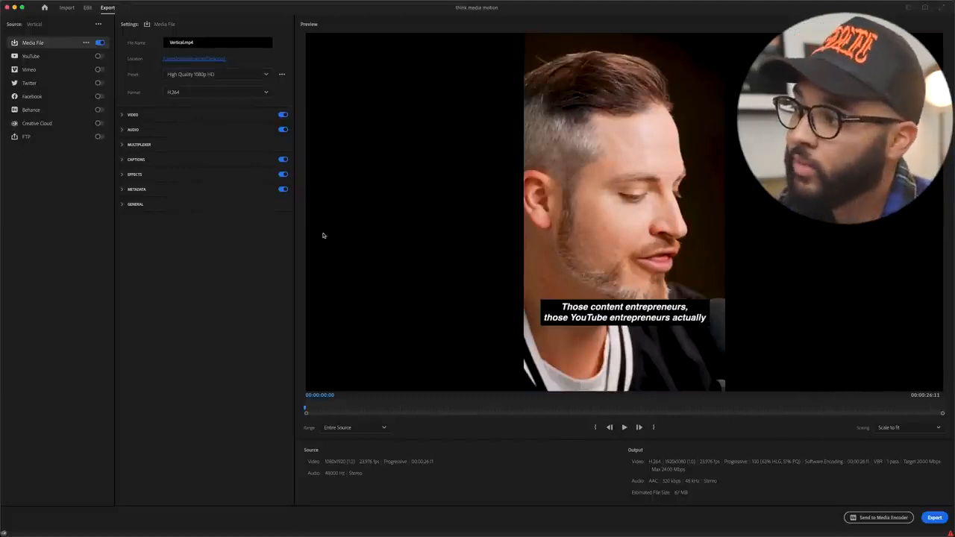
pyautogui.click(123, 115)
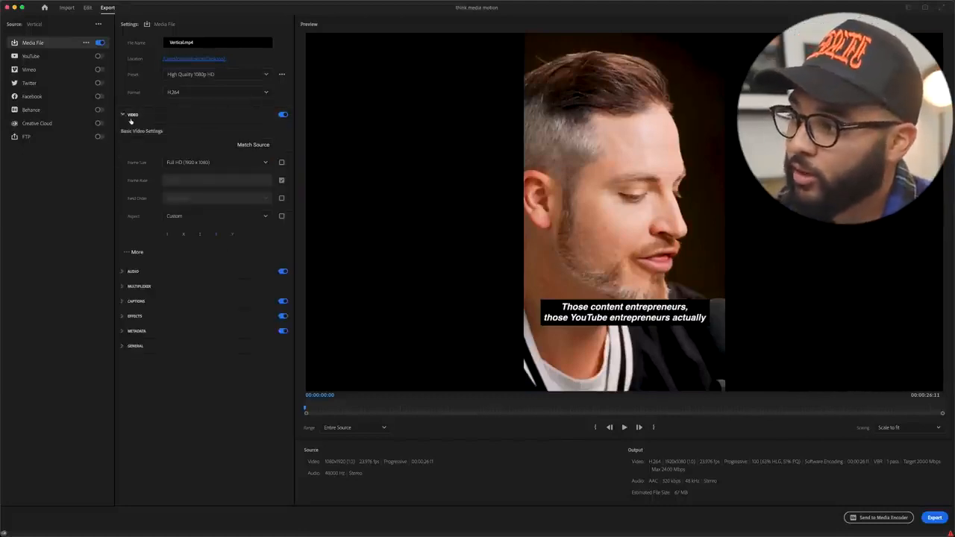
pyautogui.click(240, 146)
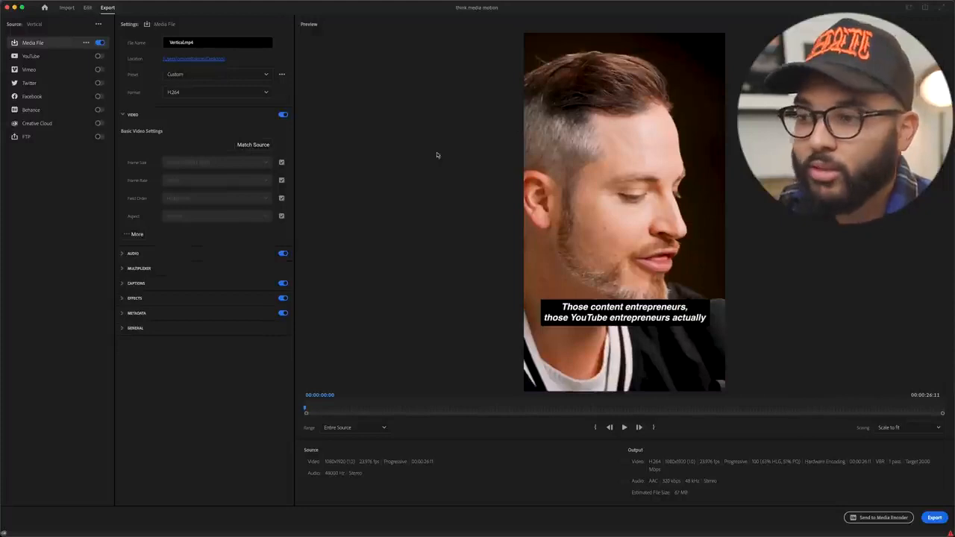
# Step: Set the export's target bitrate to 40 Mbps in the extended video settings
pyautogui.click(135, 234)
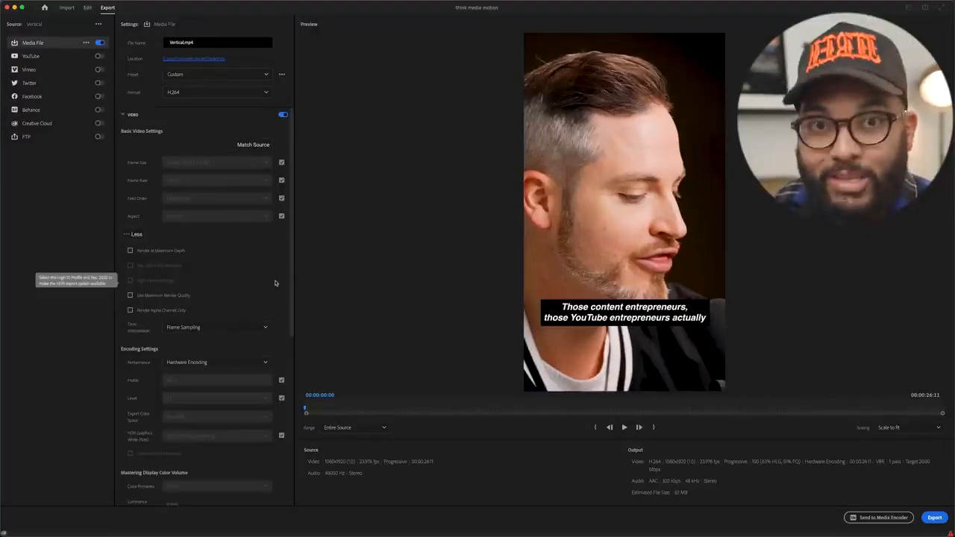
pyautogui.scroll(-10, 274, 283)
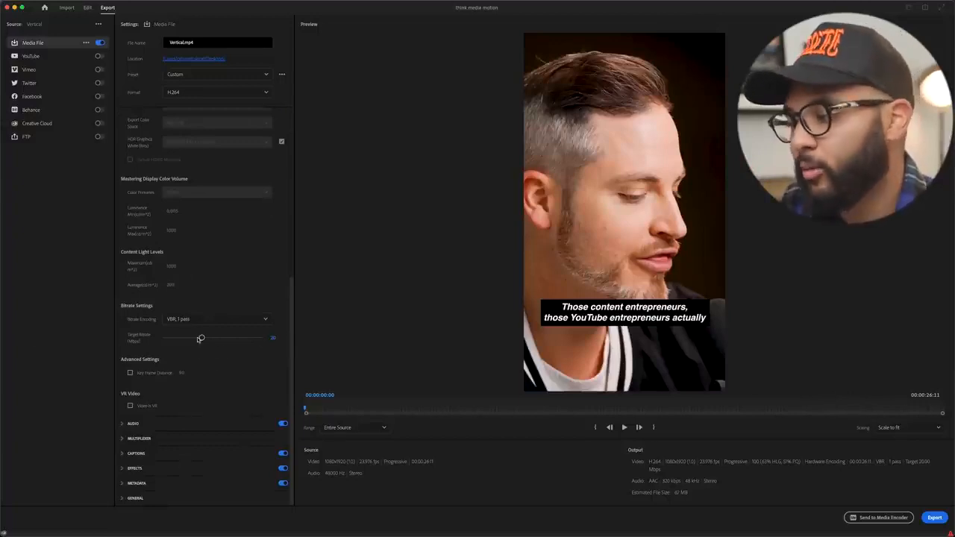
pyautogui.click(272, 338)
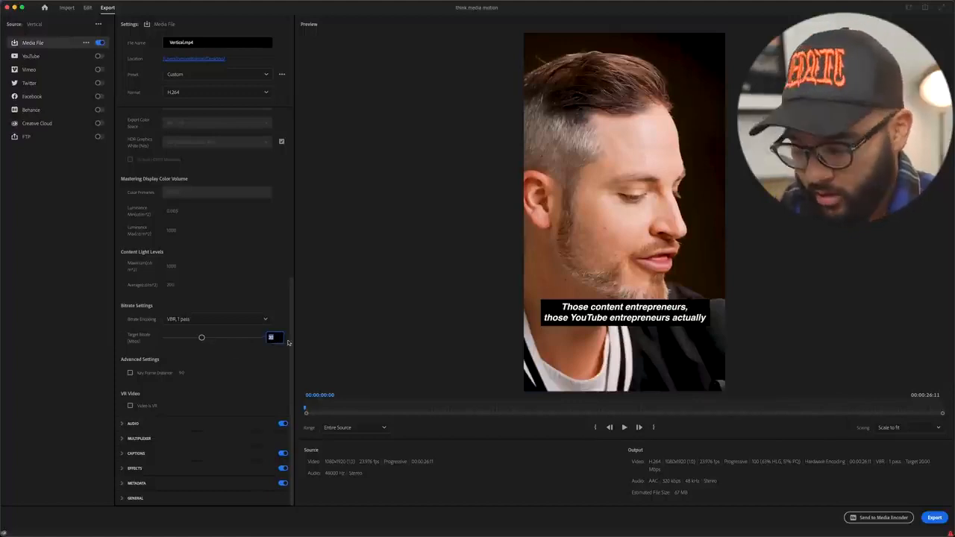
pyautogui.write('40')
pyautogui.press('Return')
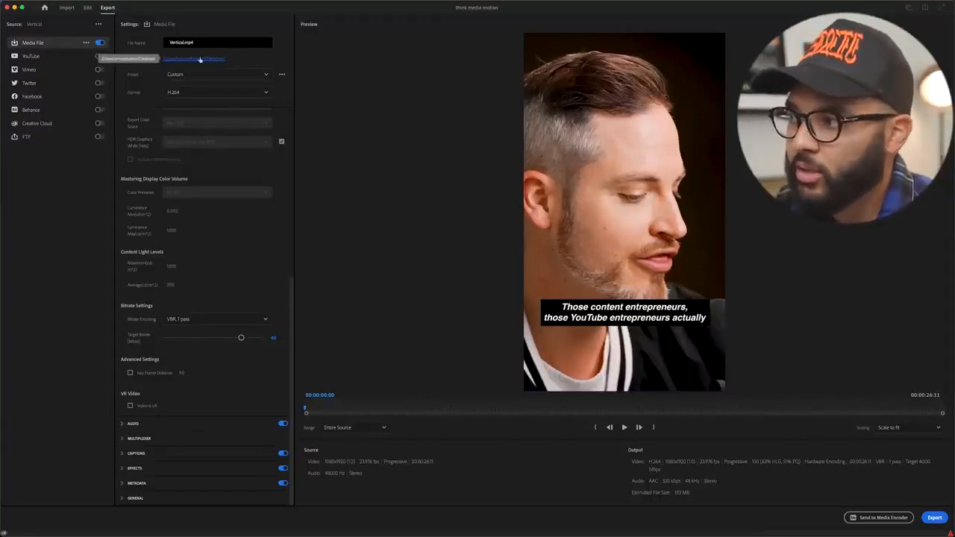
# Step: Name the output file YouTube Fulltime and export the vertical video
pyautogui.click(183, 43)
pyautogui.press('BackSpace')
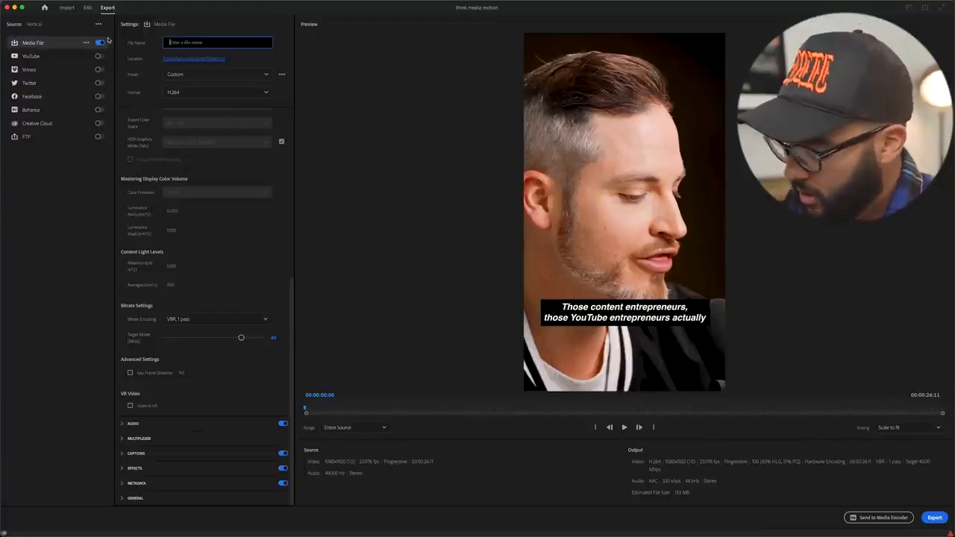
pyautogui.write('You')
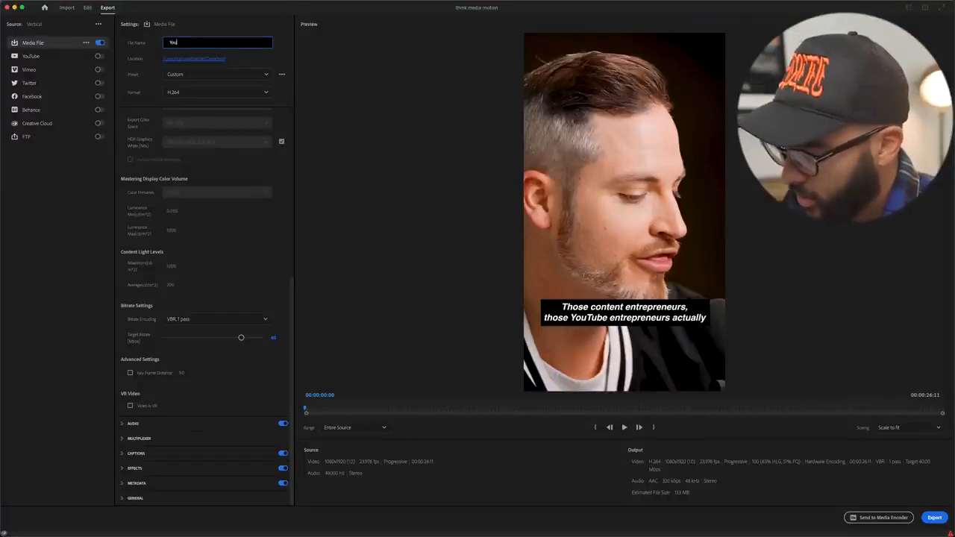
pyautogui.write('Tube Fu')
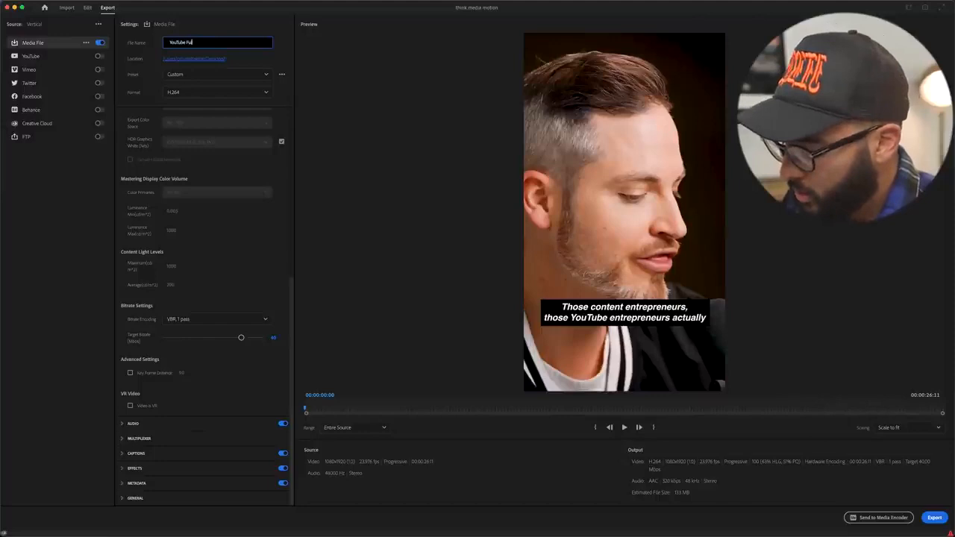
pyautogui.write('lltime')
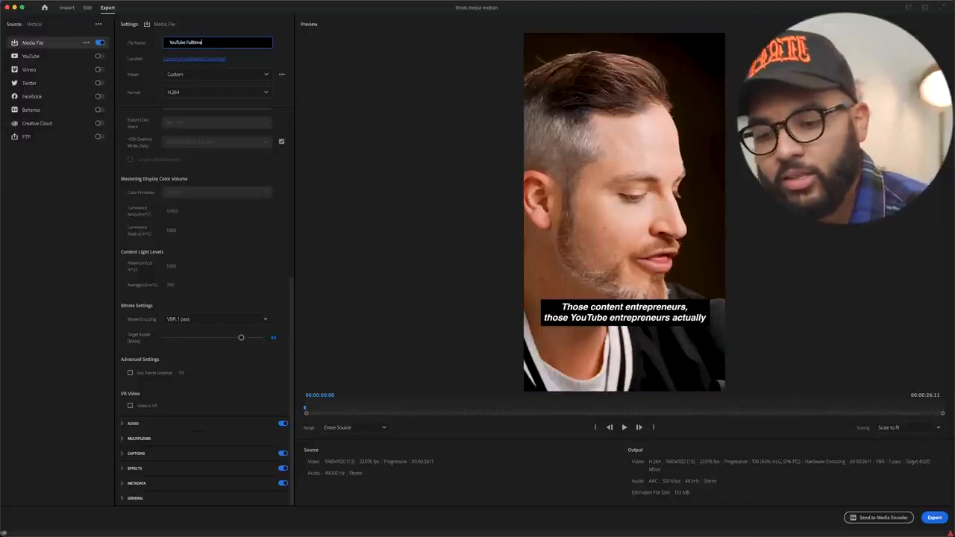
pyautogui.click(933, 517)
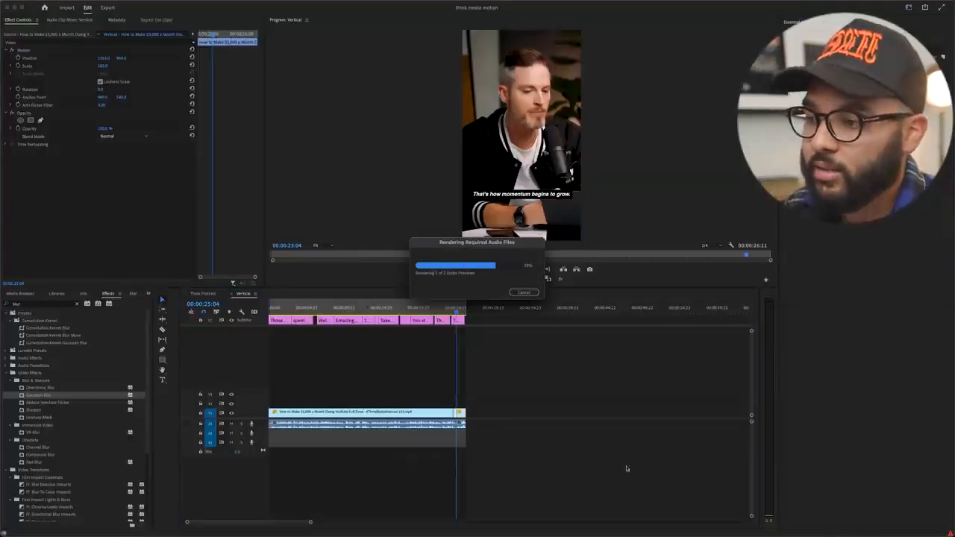